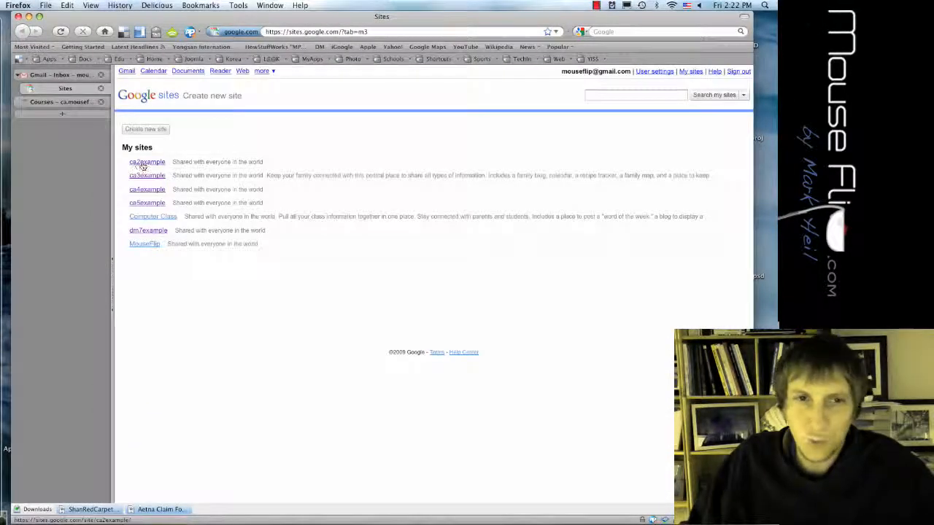
Open the ca2example site, and open the Google Sites Link from the CA Semester Final assignment on the courses page
{"action": "left_click", "coordinate": [143, 163]}
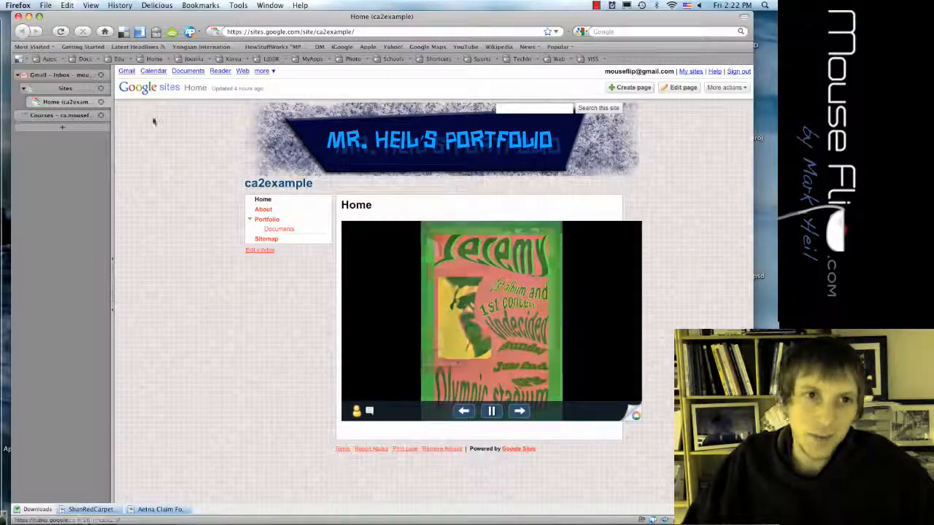
{"action": "left_click", "coordinate": [85, 116]}
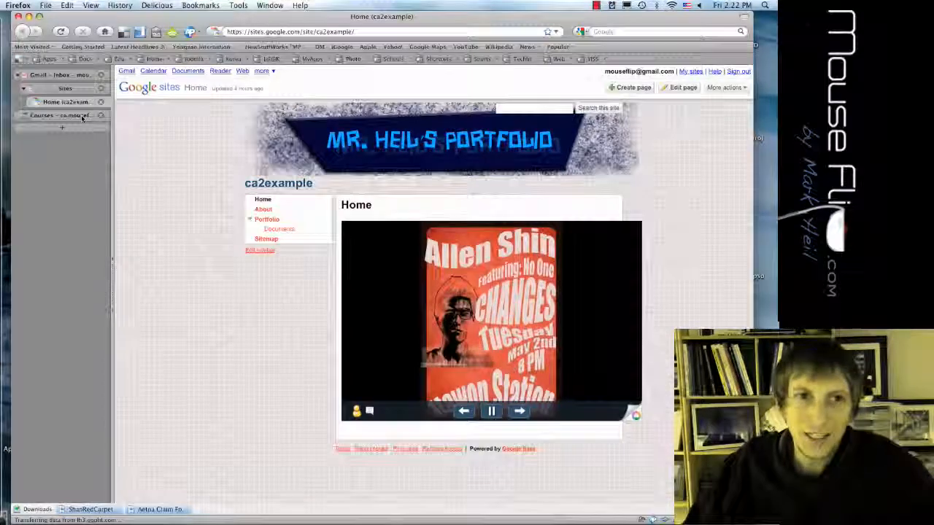
{"action": "mouse_move", "coordinate": [343, 155]}
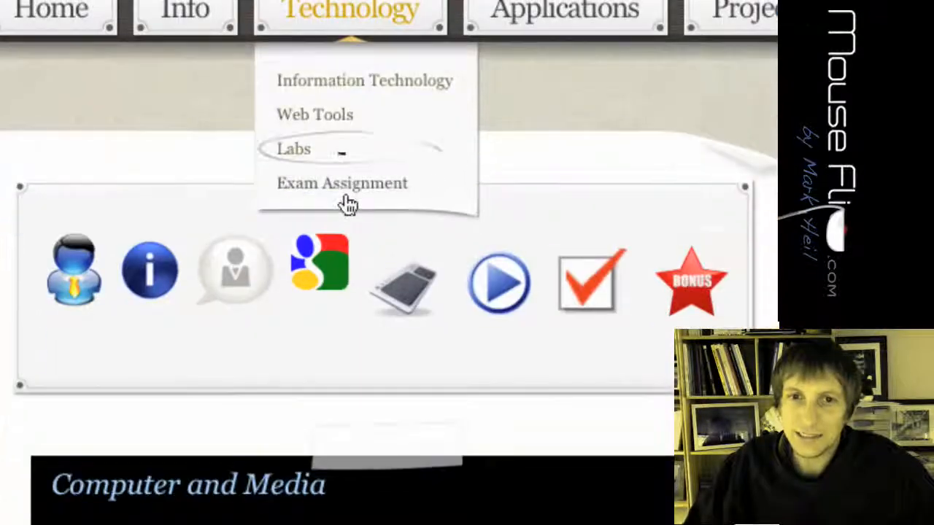
{"action": "left_click", "coordinate": [352, 272]}
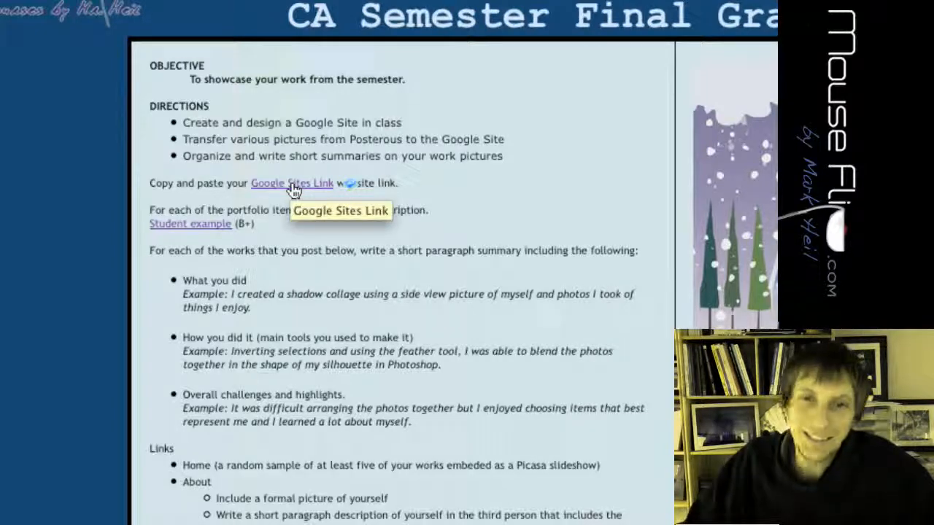
{"action": "left_click", "coordinate": [292, 188]}
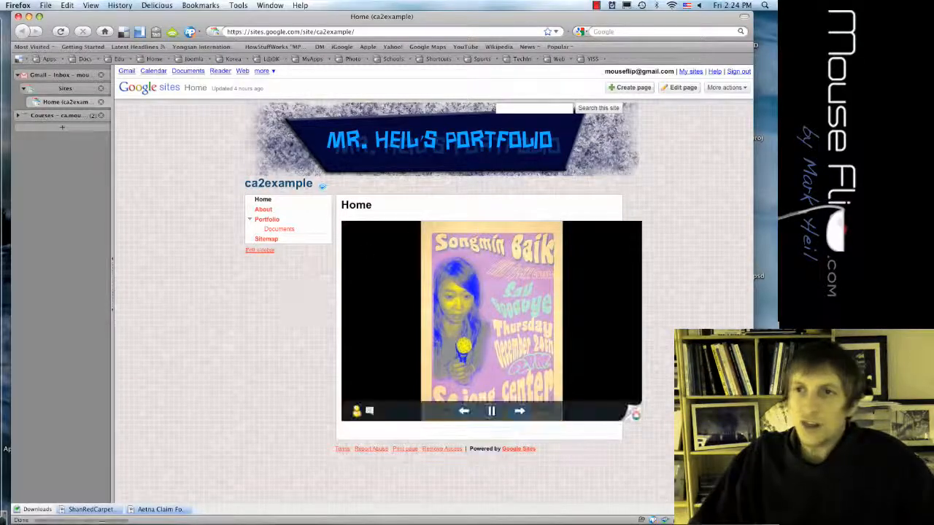
Set the ca2example site's width to 650px in its site layout and save the changes
{"action": "left_click", "coordinate": [725, 88]}
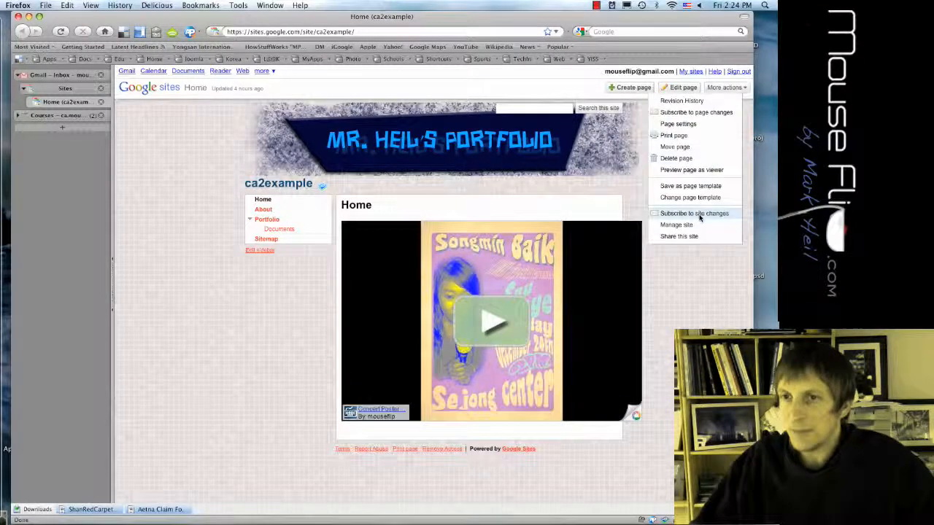
{"action": "left_click", "coordinate": [244, 314]}
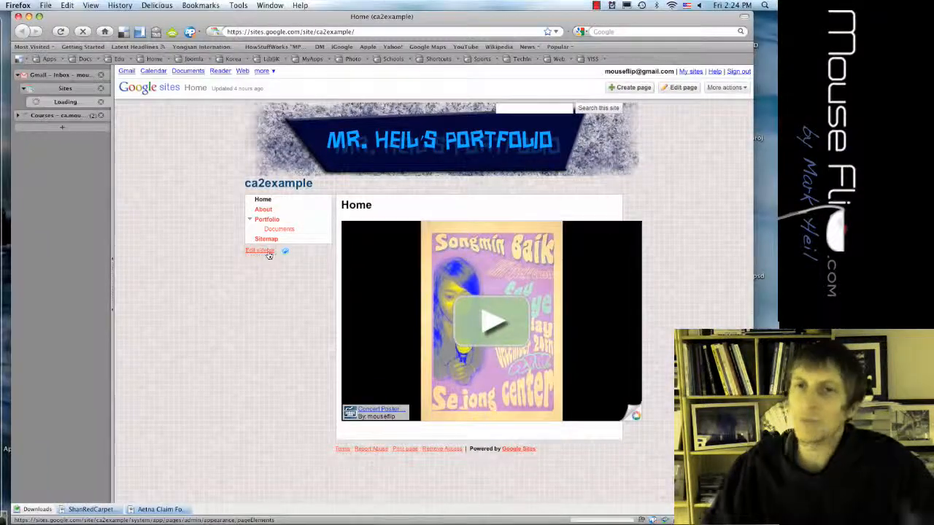
{"action": "left_click", "coordinate": [267, 252]}
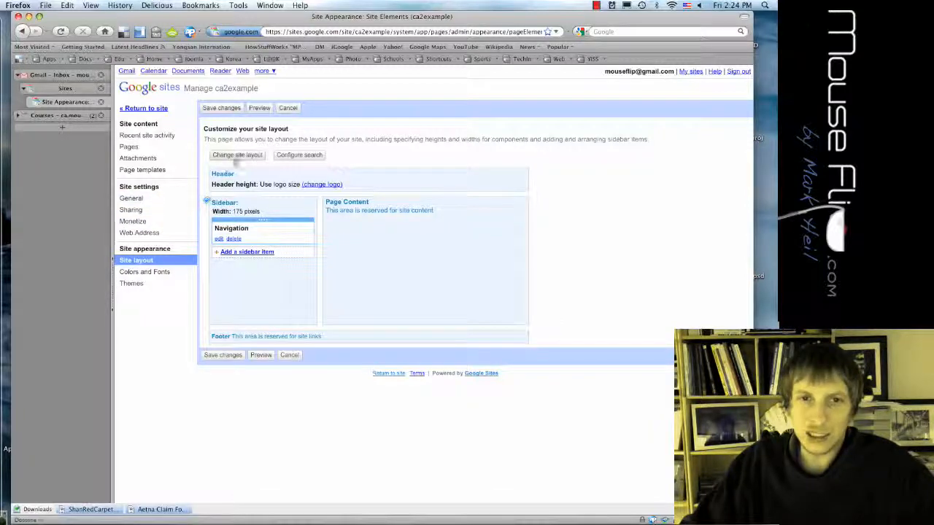
{"action": "left_click", "coordinate": [245, 156]}
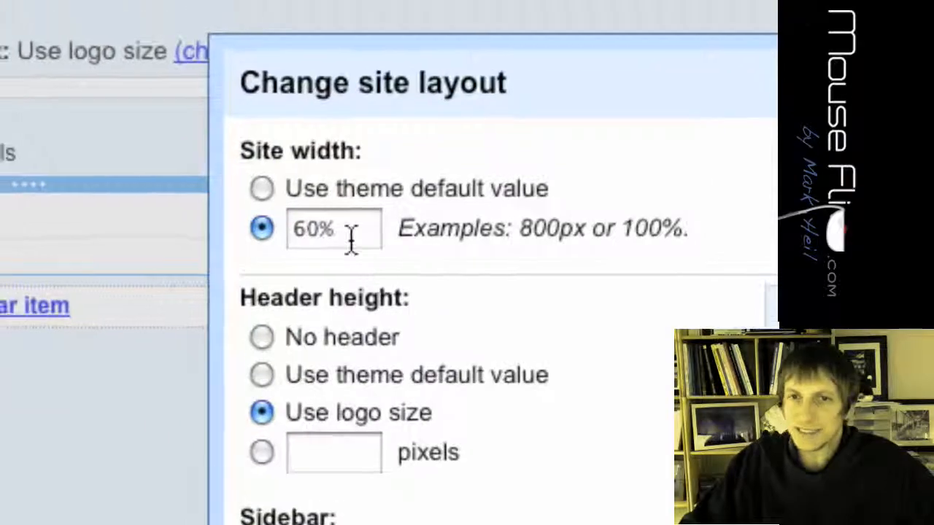
{"action": "left_click_drag", "start_coordinate": [311, 207], "coordinate": [260, 210]}
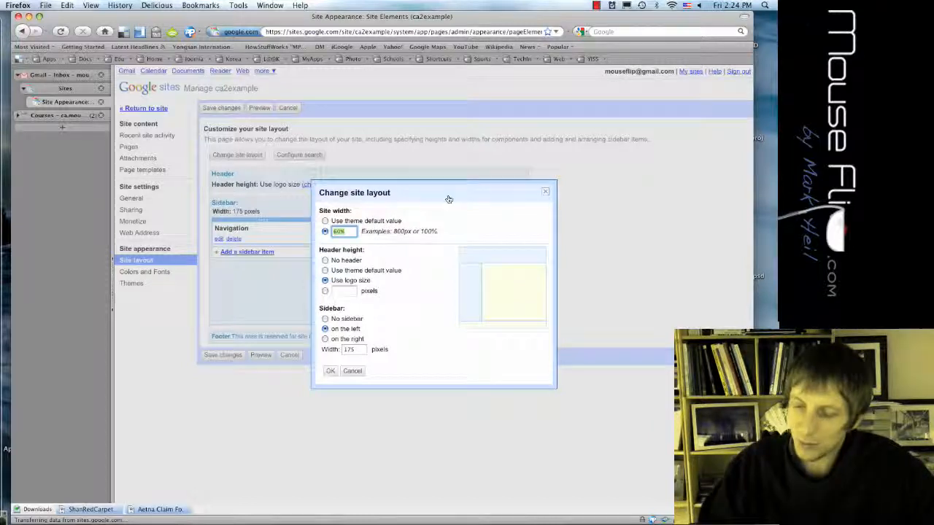
{"action": "type", "text": "55"}
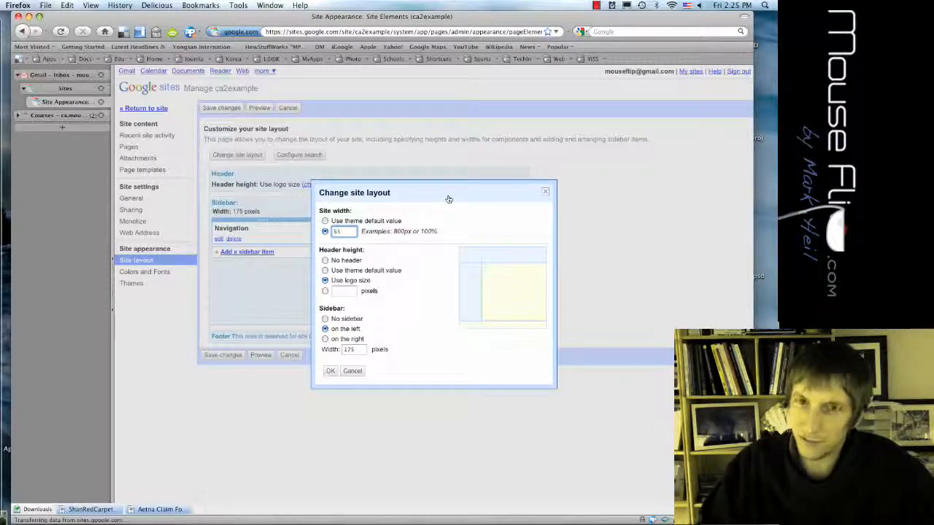
{"action": "key", "text": "BackSpace"}
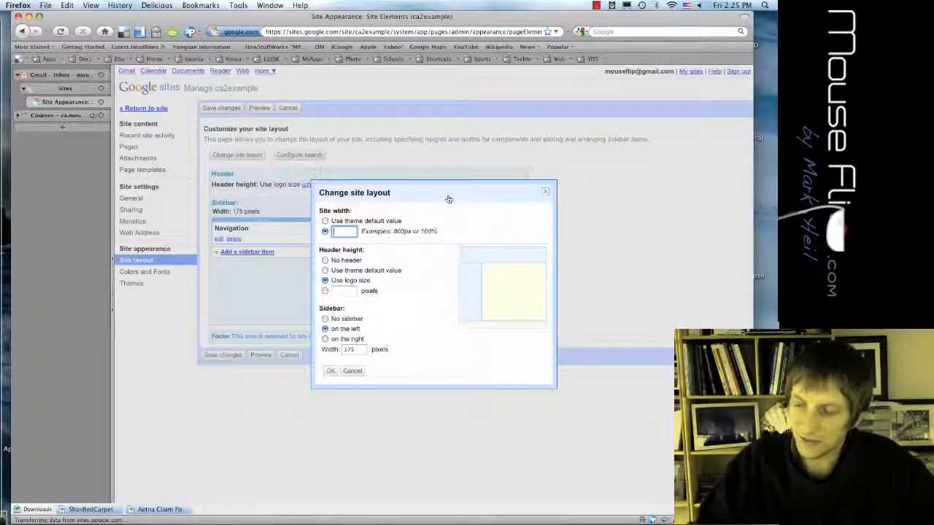
{"action": "type", "text": "650"}
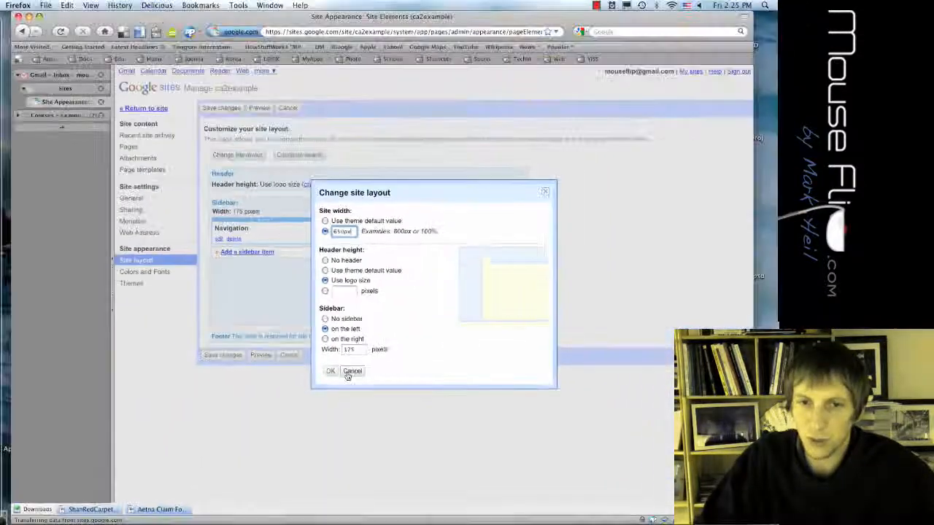
{"action": "left_click", "coordinate": [351, 371]}
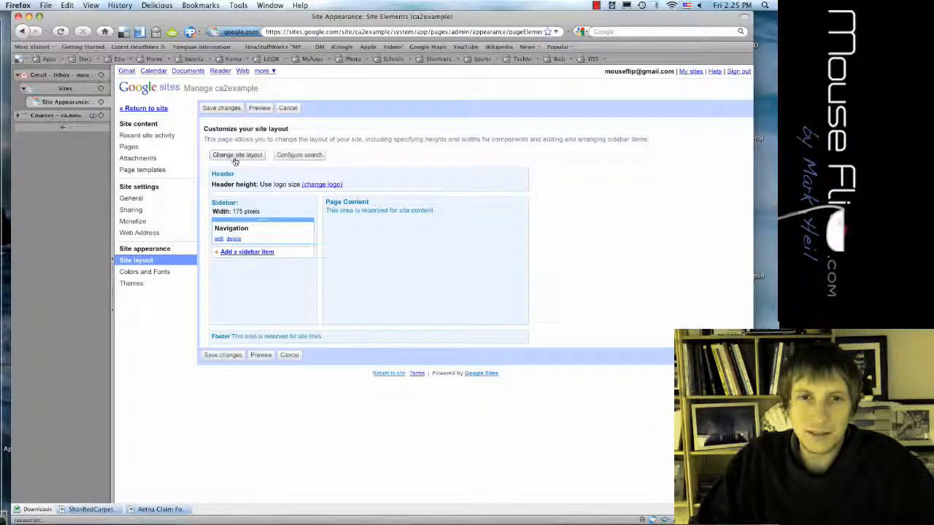
{"action": "left_click", "coordinate": [222, 108]}
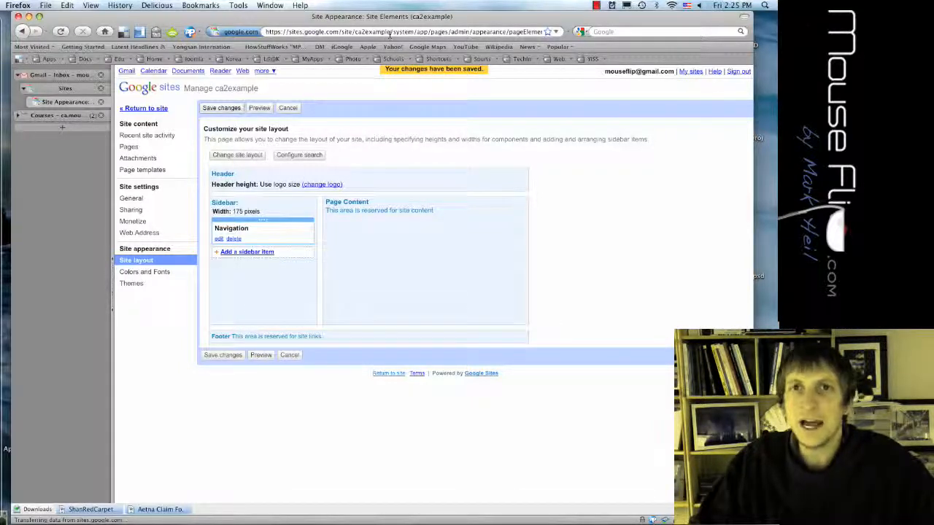
Try to open the copied ca2example site address in a new tab
{"action": "left_click_drag", "start_coordinate": [391, 31], "coordinate": [319, 32]}
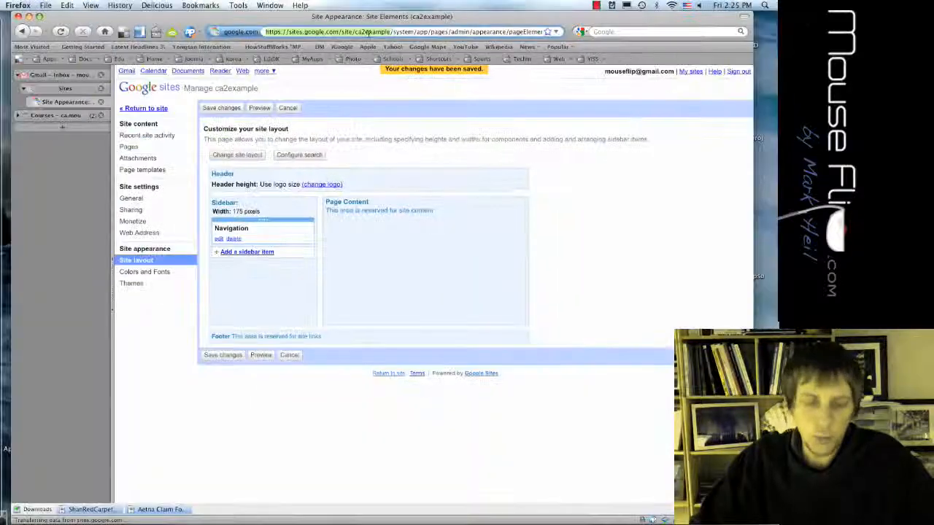
{"action": "key", "text": "super+t"}
{"action": "type", "text": "http://sites.google.com/site/ca4christine2010/"}
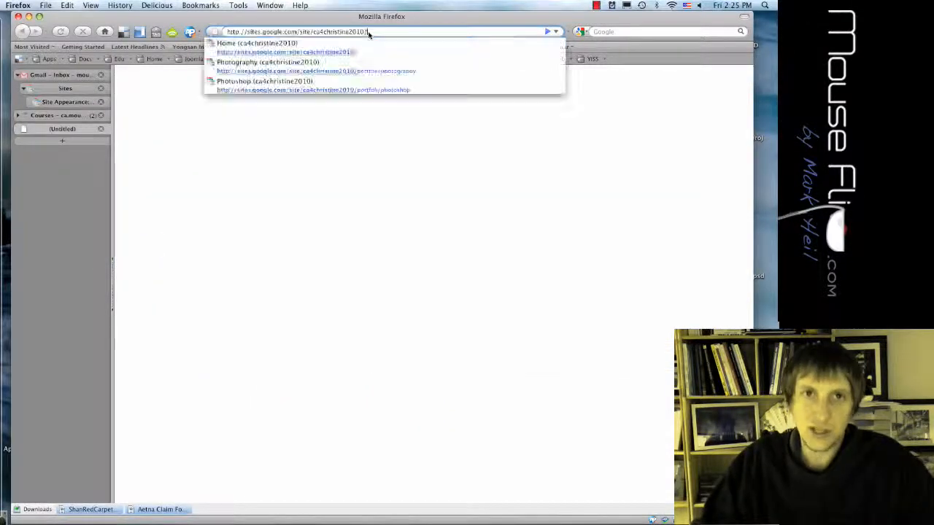
{"action": "key", "text": "Return"}
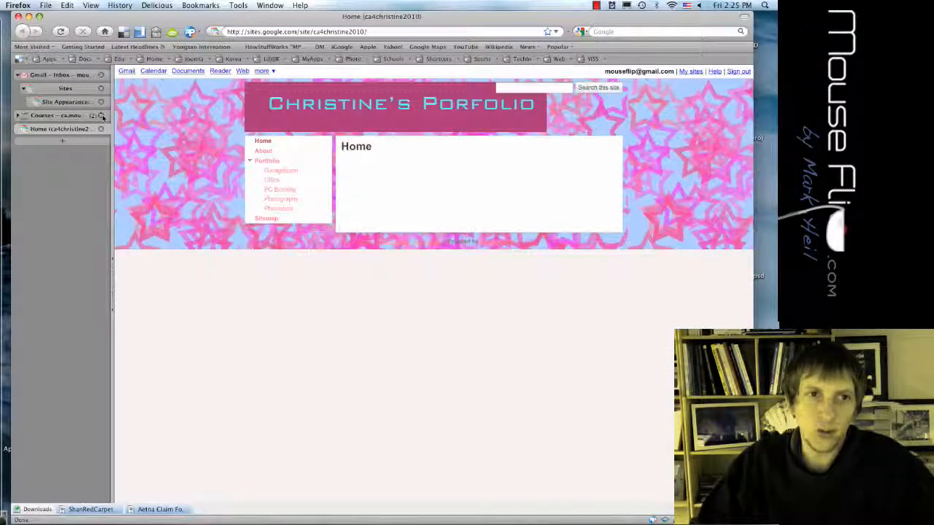
{"action": "left_click", "coordinate": [83, 116]}
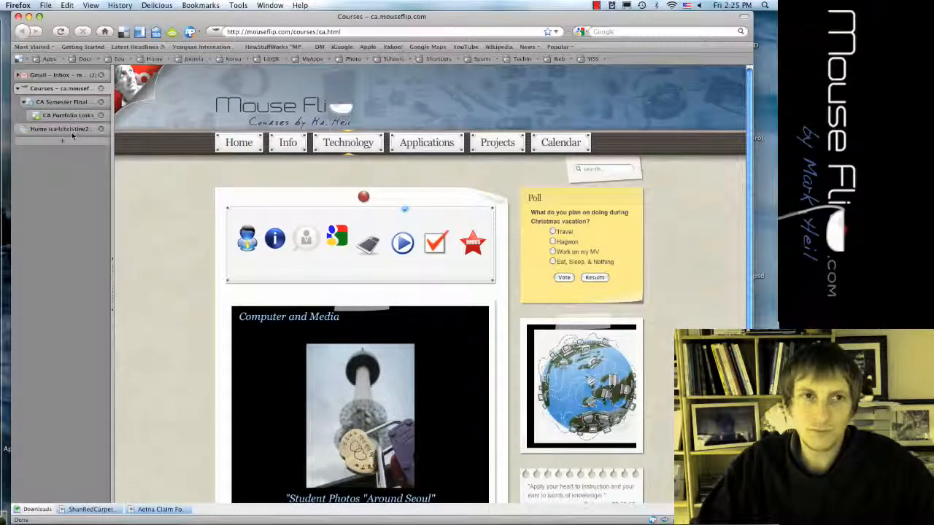
{"action": "left_click", "coordinate": [73, 131]}
{"action": "left_click", "coordinate": [75, 116]}
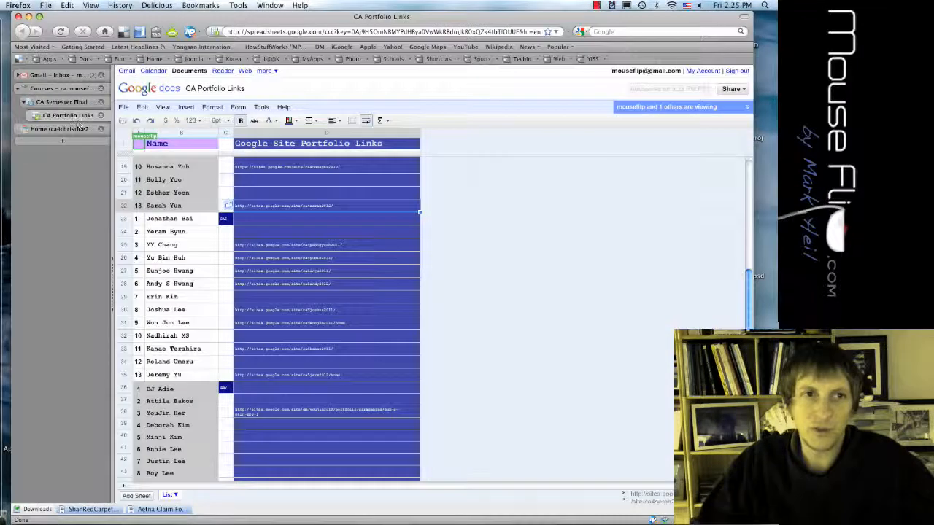
{"action": "left_click", "coordinate": [73, 128]}
{"action": "left_click", "coordinate": [73, 88]}
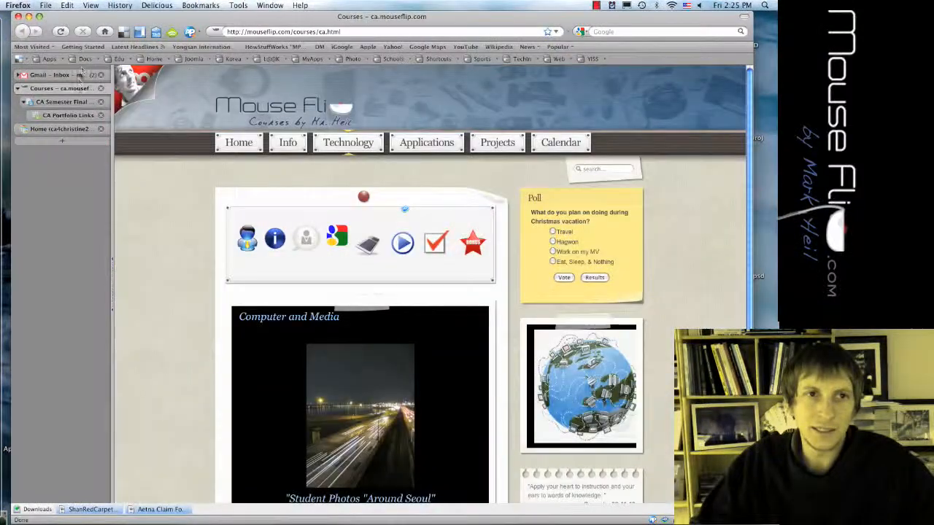
{"action": "left_click", "coordinate": [82, 74]}
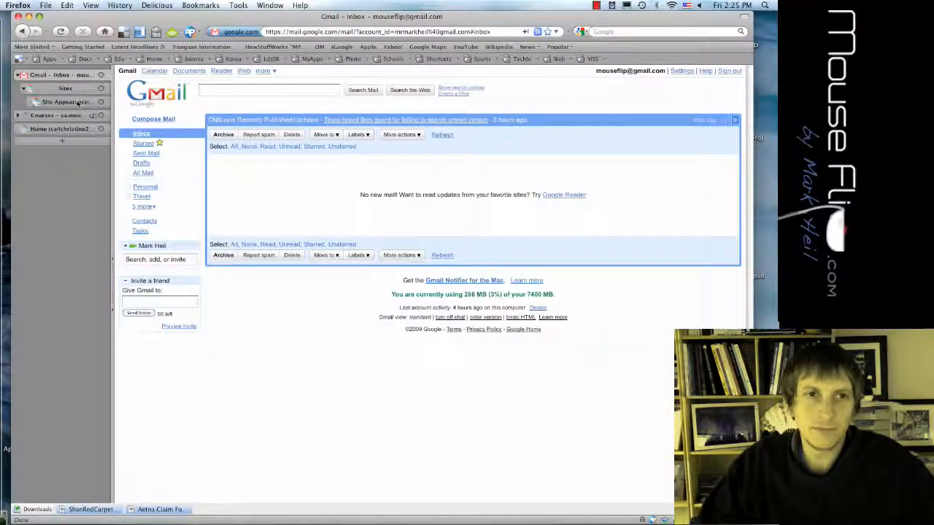
Move the site layout tab to the end of the tab list and close the student portfolio tab
{"action": "left_click", "coordinate": [78, 103]}
{"action": "left_click_drag", "start_coordinate": [78, 99], "coordinate": [78, 130]}
{"action": "left_click", "coordinate": [77, 116]}
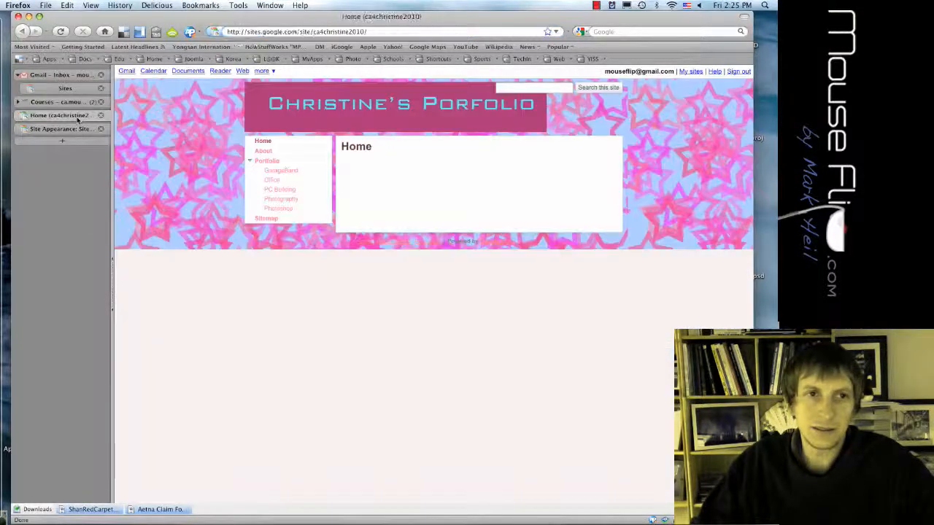
{"action": "left_click", "coordinate": [101, 118]}
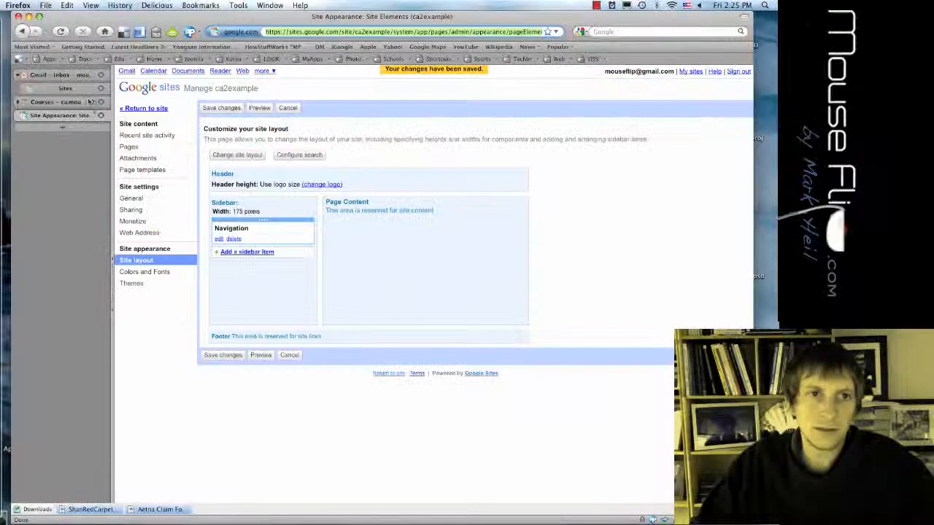
{"action": "left_click", "coordinate": [85, 91]}
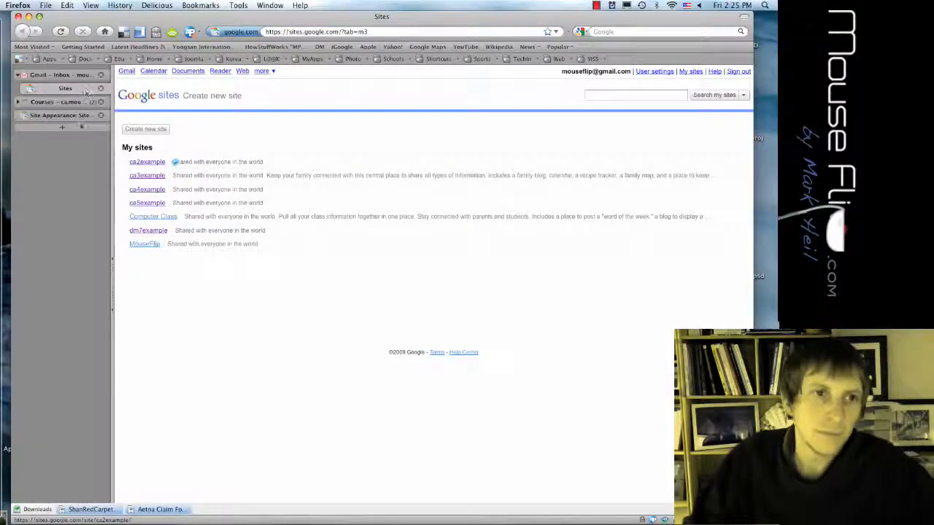
{"action": "left_click_drag", "start_coordinate": [73, 115], "coordinate": [80, 123]}
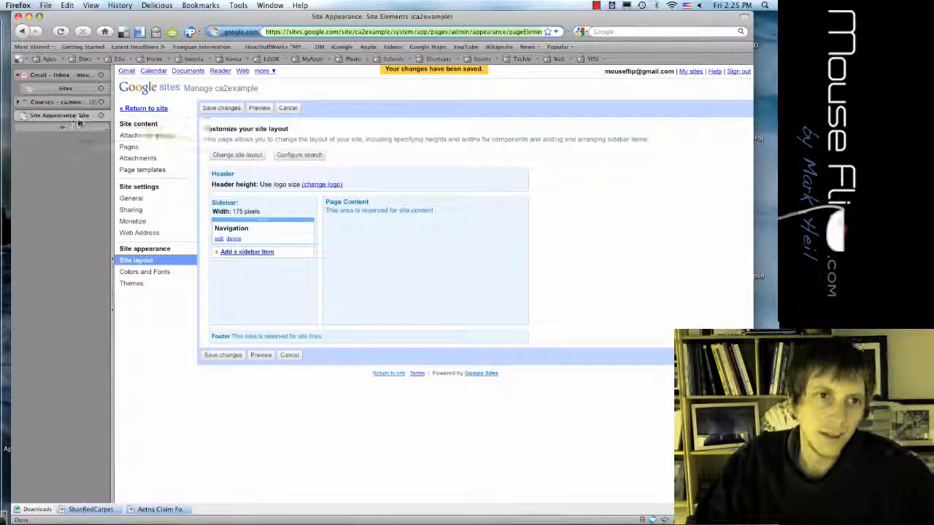
{"action": "left_click", "coordinate": [75, 128]}
{"action": "key", "text": "super+w"}
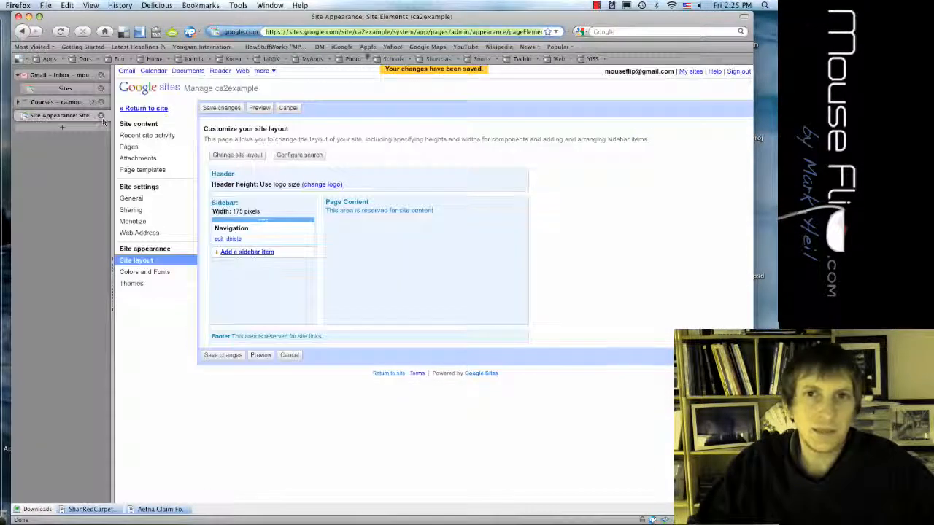
{"action": "left_click_drag", "start_coordinate": [387, 32], "coordinate": [264, 32]}
{"action": "key", "text": "super+c"}
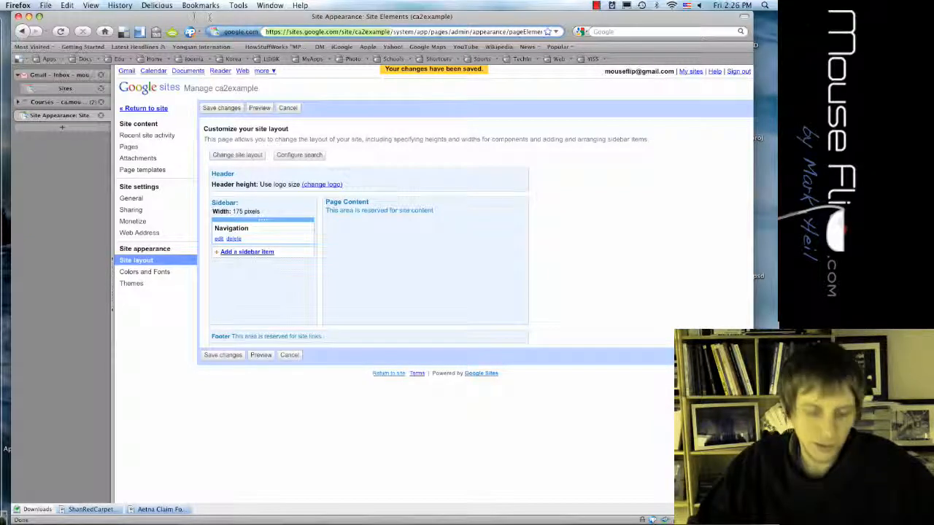
{"action": "left_click", "coordinate": [63, 129]}
{"action": "key", "text": "super+v"}
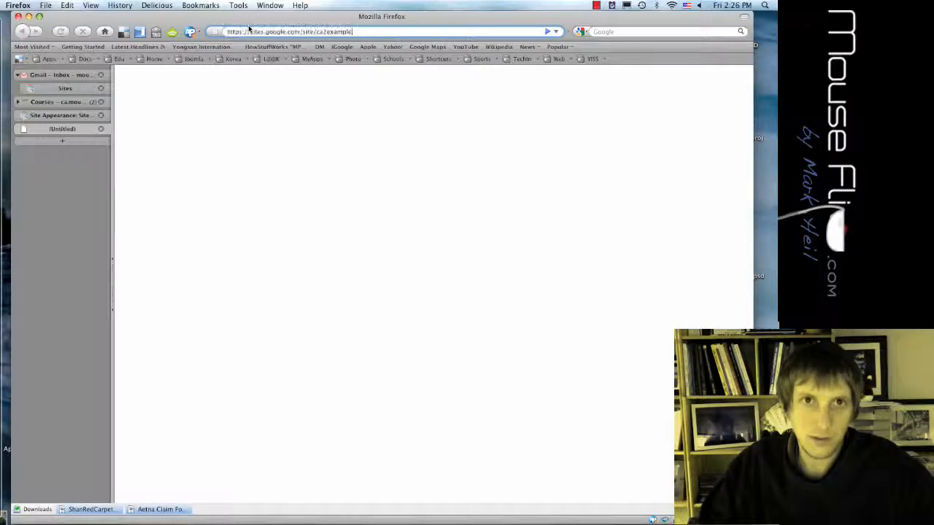
{"action": "key", "text": "Return"}
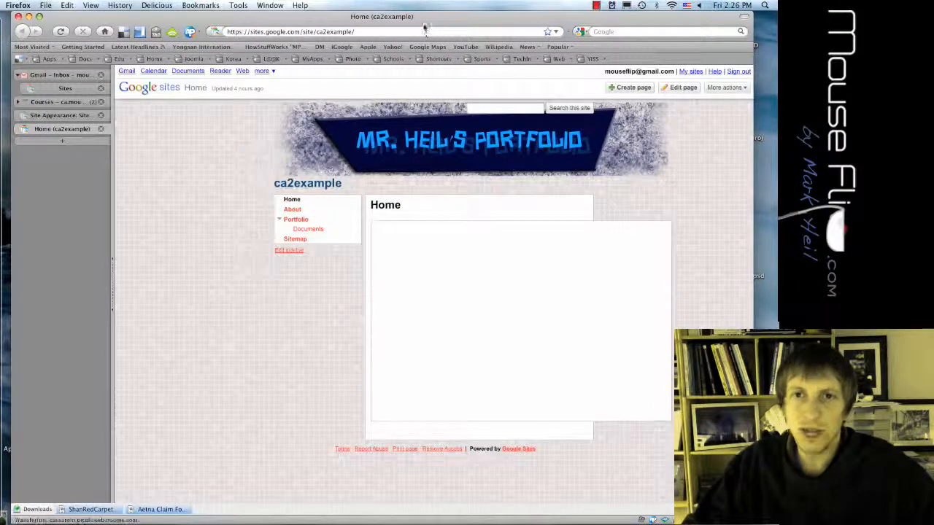
{"action": "left_click_drag", "start_coordinate": [467, 16], "coordinate": [455, 18]}
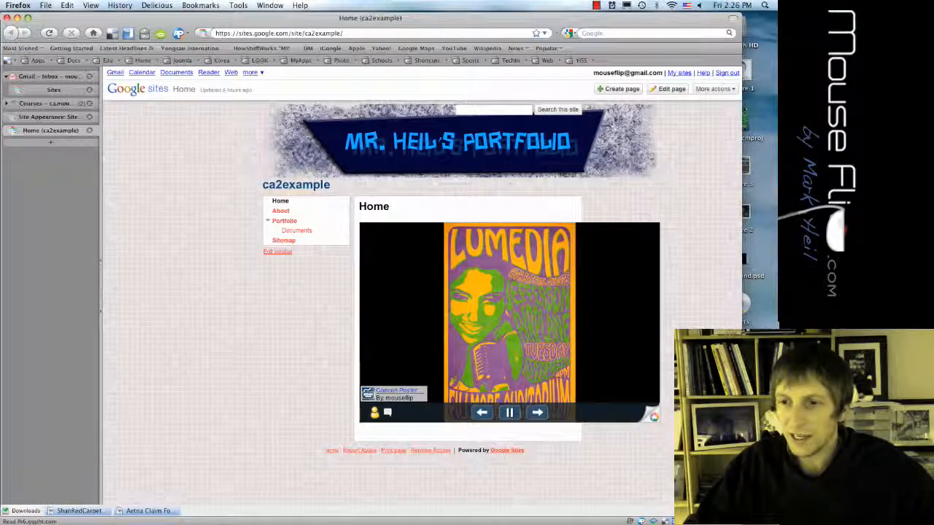
{"action": "left_click_drag", "start_coordinate": [737, 521], "coordinate": [717, 521]}
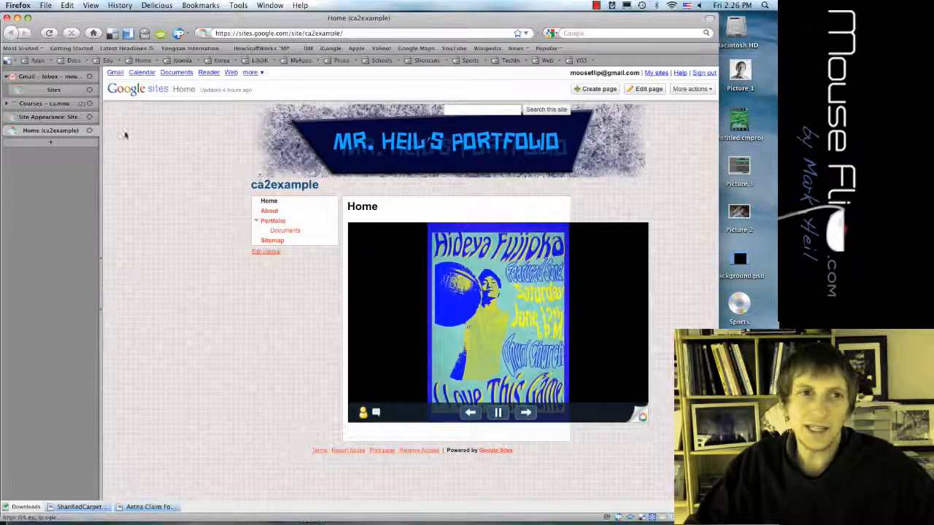
Set the ca2example site's width to 60% in its site layout and save the changes
{"action": "left_click", "coordinate": [67, 118]}
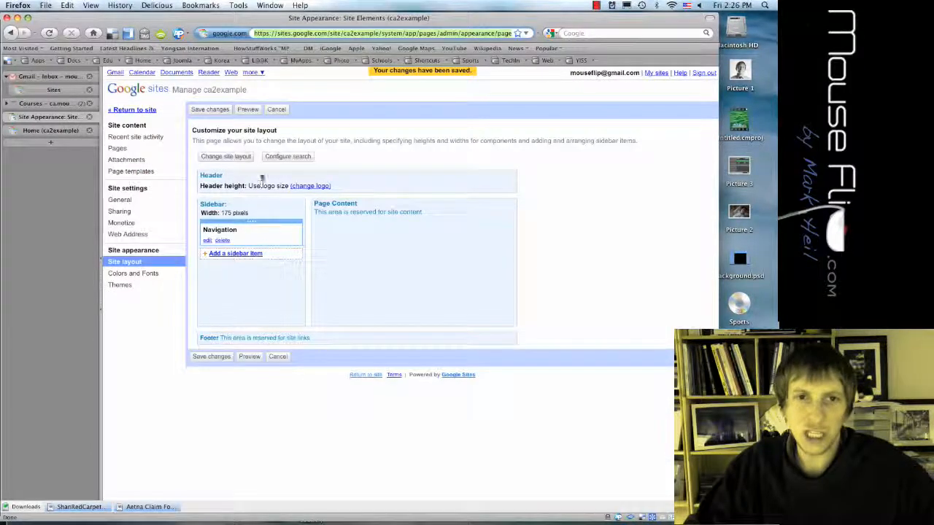
{"action": "left_click", "coordinate": [226, 157]}
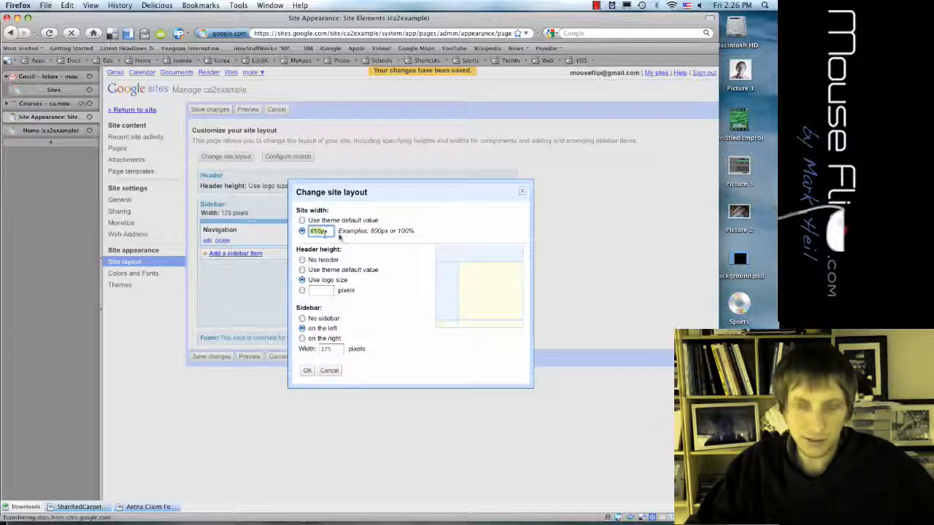
{"action": "key", "text": "BackSpace"}
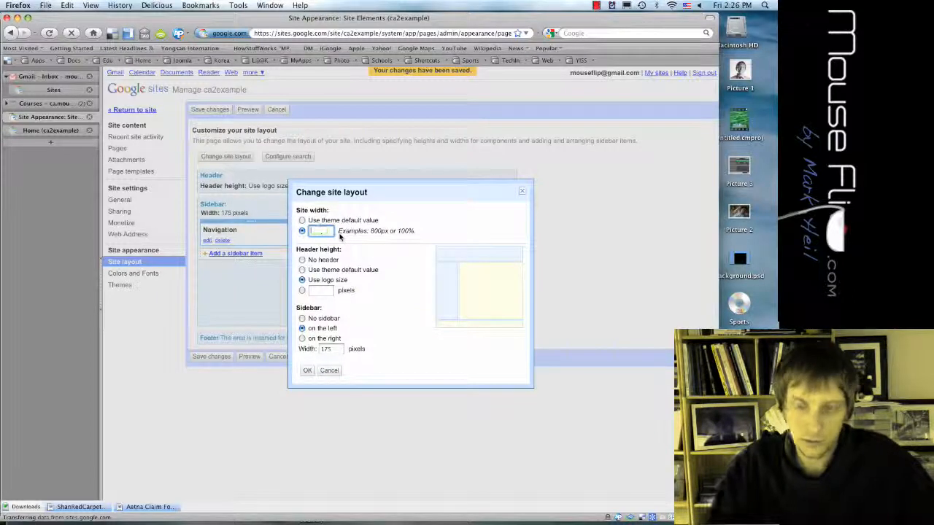
{"action": "type", "text": "60"}
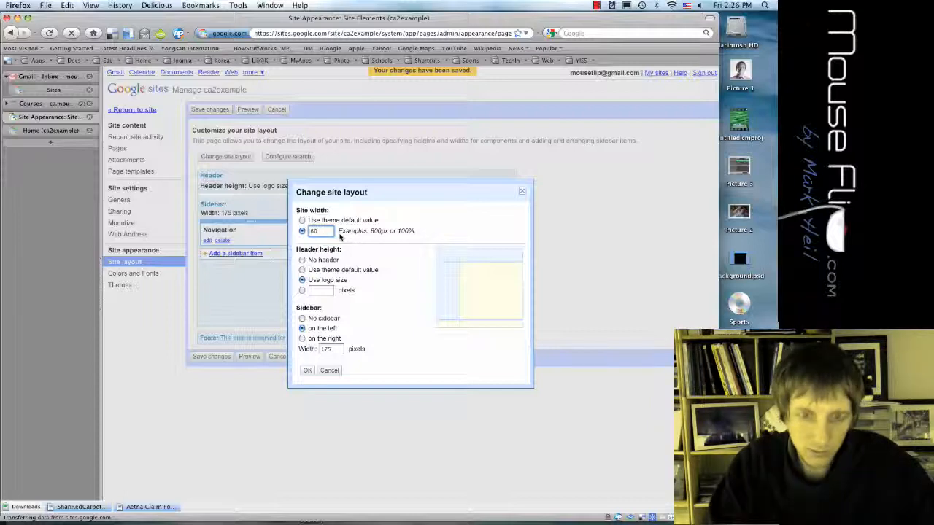
{"action": "type", "text": "%"}
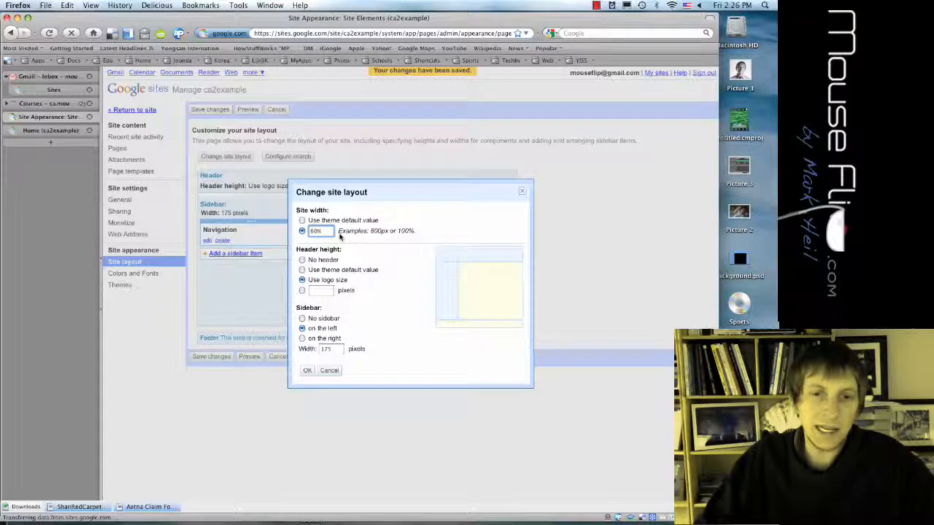
{"action": "left_click", "coordinate": [307, 371]}
{"action": "left_click", "coordinate": [204, 111]}
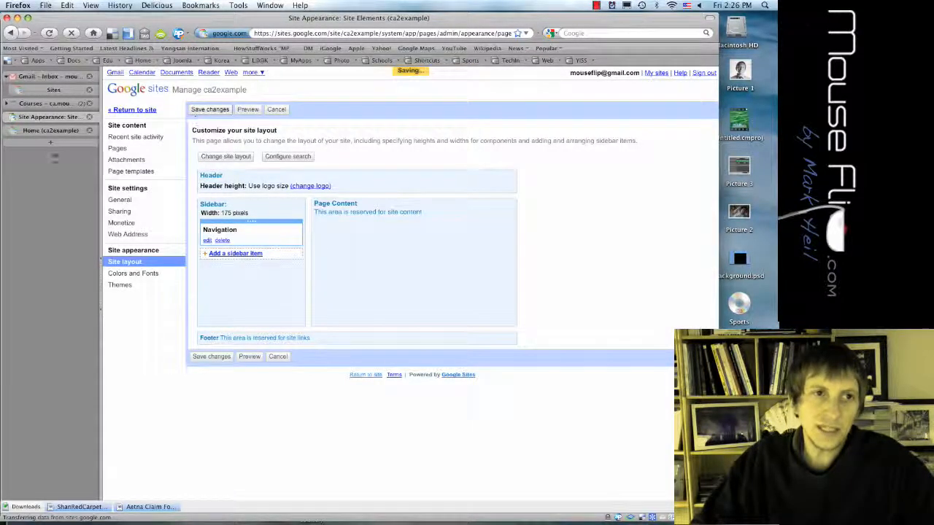
View the portfolio's home page and resize the browser window to examine how the layout width adapts
{"action": "left_click", "coordinate": [46, 132]}
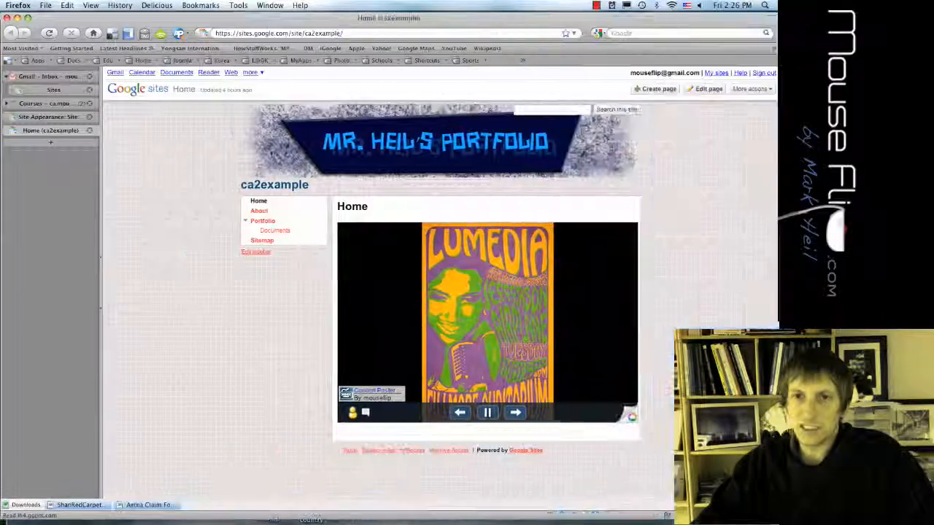
{"action": "left_click_drag", "start_coordinate": [649, 521], "coordinate": [625, 302]}
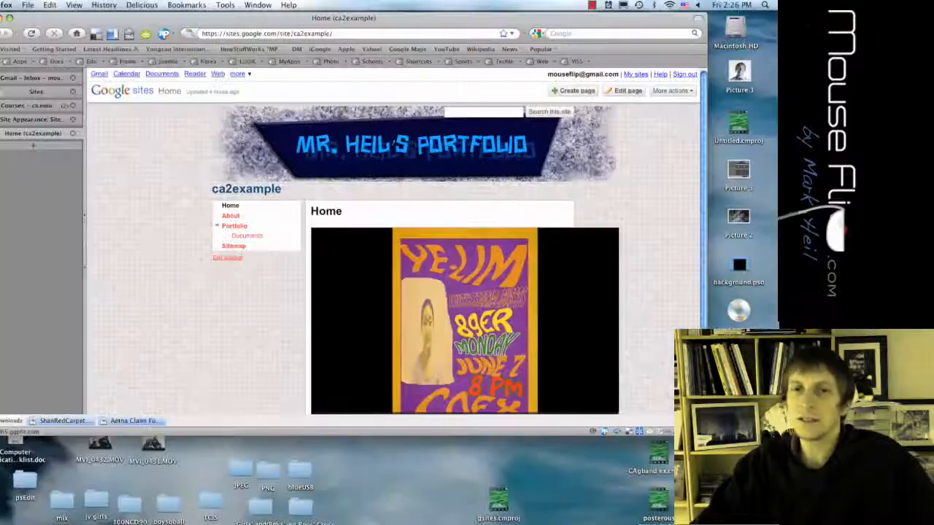
{"action": "left_click_drag", "start_coordinate": [702, 432], "coordinate": [756, 520]}
Set the site width back to 650px in the site layout and save the changes
{"action": "left_click", "coordinate": [72, 118]}
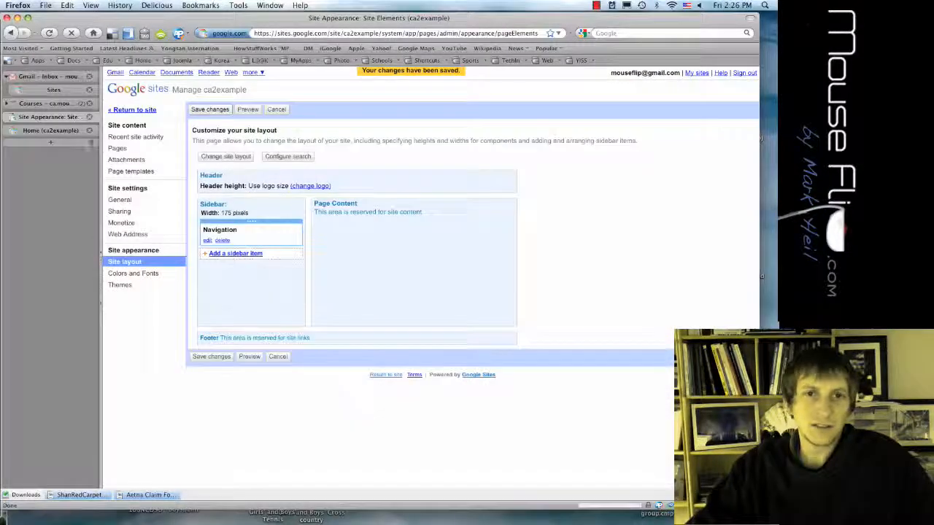
{"action": "left_click", "coordinate": [232, 156]}
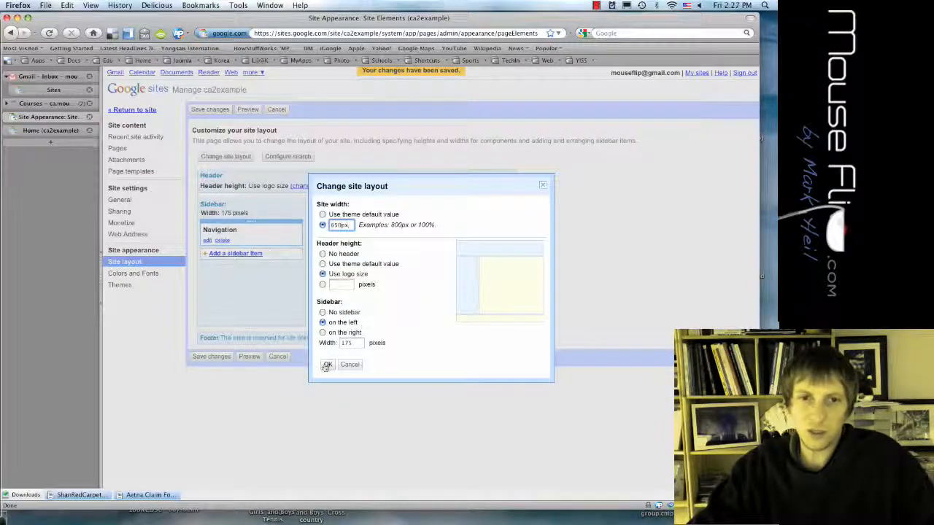
{"action": "left_click", "coordinate": [327, 365]}
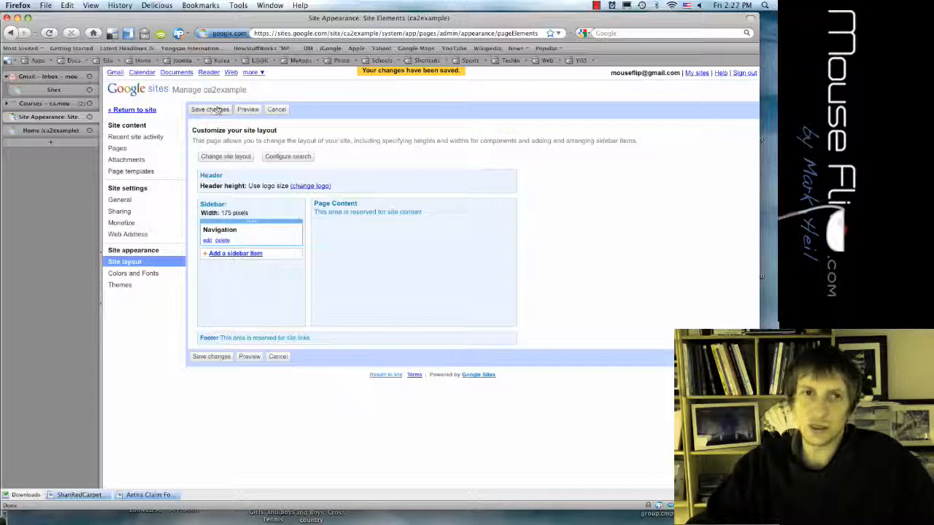
{"action": "left_click", "coordinate": [216, 110]}
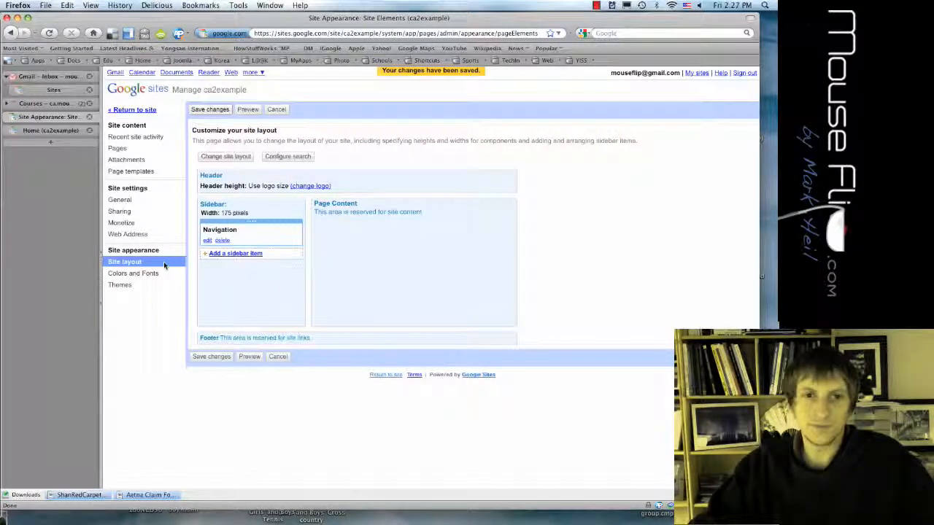
Open the site's Colors and Fonts settings, and look over the portfolio's home page
{"action": "left_click", "coordinate": [145, 276]}
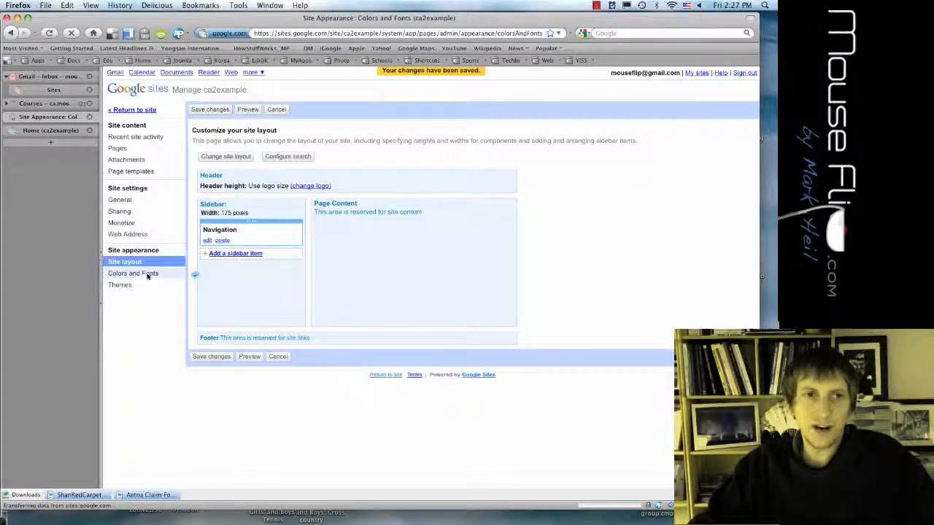
{"action": "key", "text": "super+Tab"}
{"action": "key", "text": "super+Tab"}
{"action": "key", "text": "super+Tab"}
{"action": "key", "text": "super+Tab"}
{"action": "key", "text": "super+Tab"}
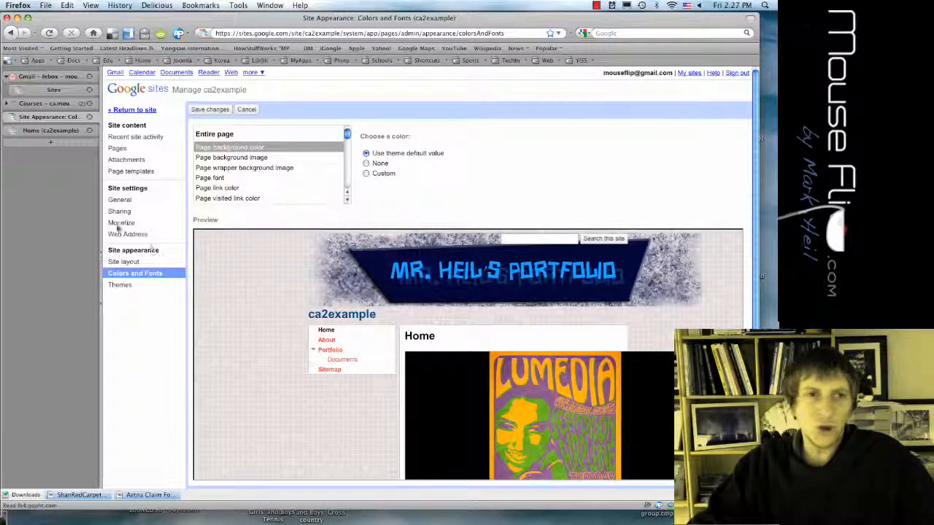
{"action": "left_click", "coordinate": [31, 130]}
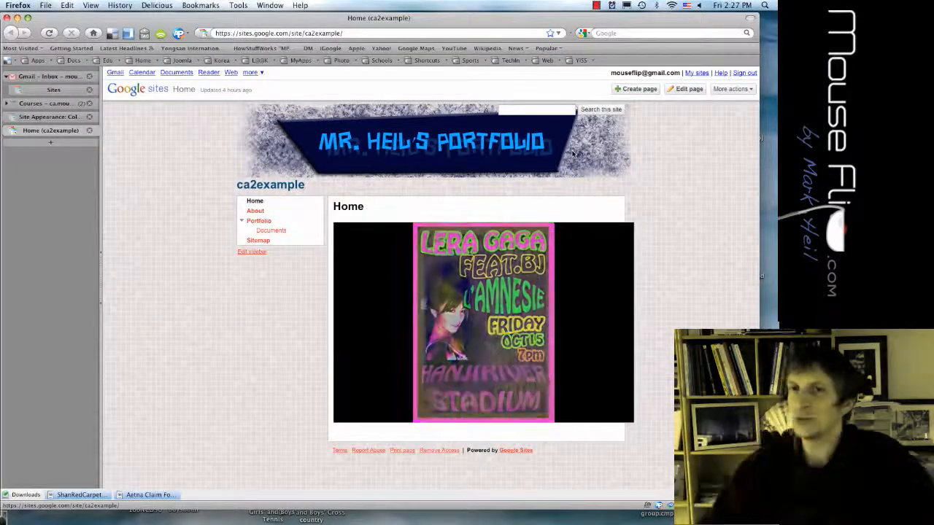
Review the Colors and Fonts items, including the choices for the site header background color and background image
{"action": "left_click", "coordinate": [55, 118]}
{"action": "scroll", "coordinate": [235, 175], "scroll_direction": "down", "scroll_amount": 3}
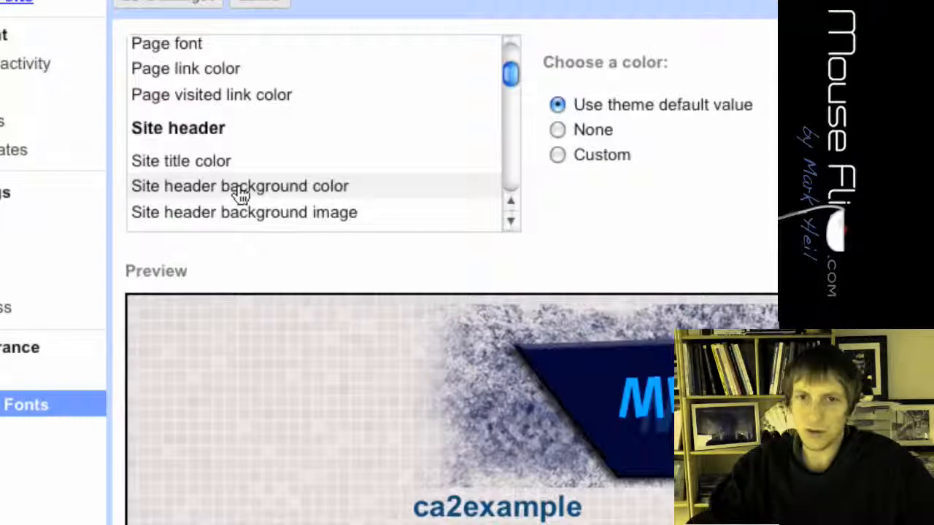
{"action": "left_click", "coordinate": [241, 190]}
{"action": "left_click", "coordinate": [240, 213]}
{"action": "scroll", "coordinate": [241, 196], "scroll_direction": "down", "scroll_amount": 2}
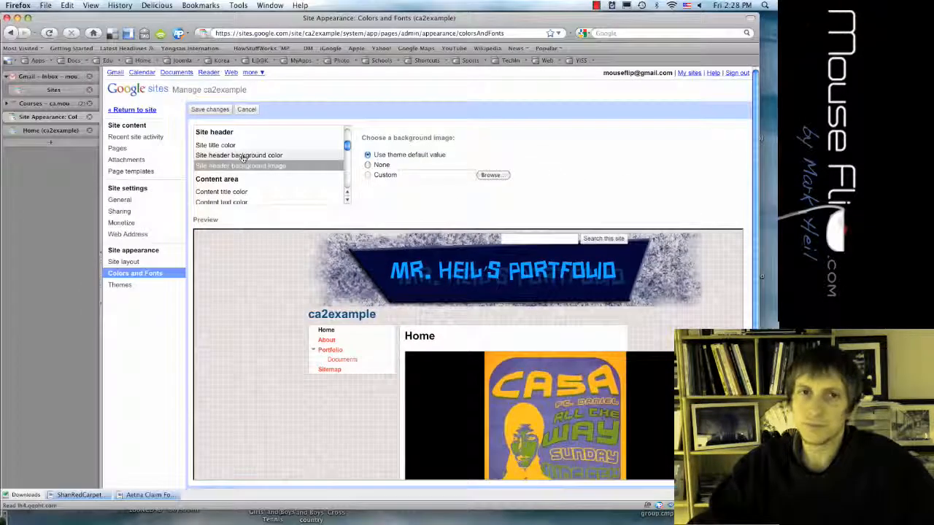
{"action": "scroll", "coordinate": [243, 159], "scroll_direction": "up", "scroll_amount": 5}
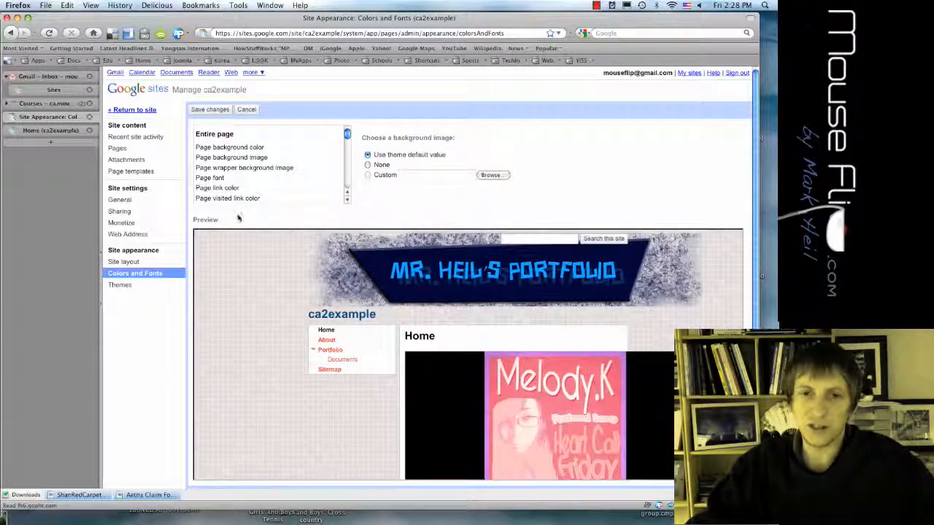
Turn off showing the site name at the top of pages in the site's General settings and save
{"action": "left_click", "coordinate": [137, 267]}
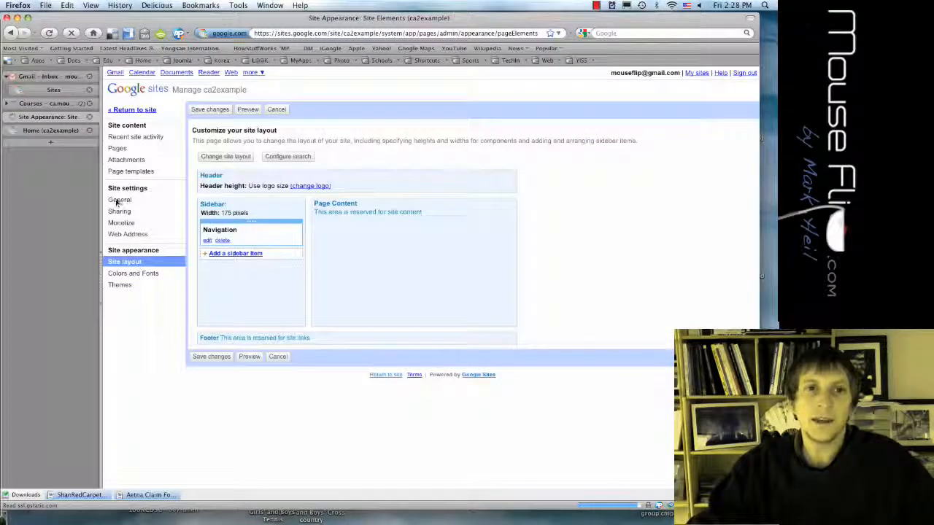
{"action": "left_click", "coordinate": [119, 201]}
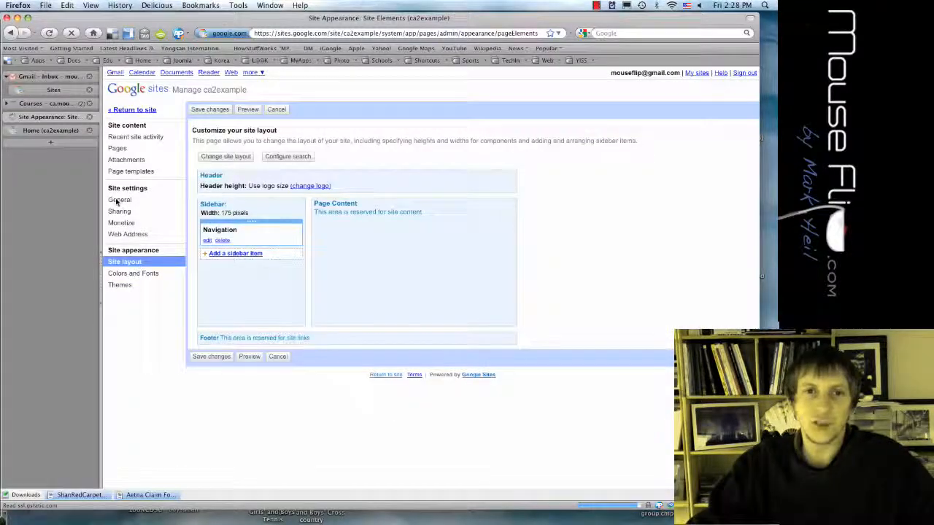
{"action": "left_click", "coordinate": [53, 130]}
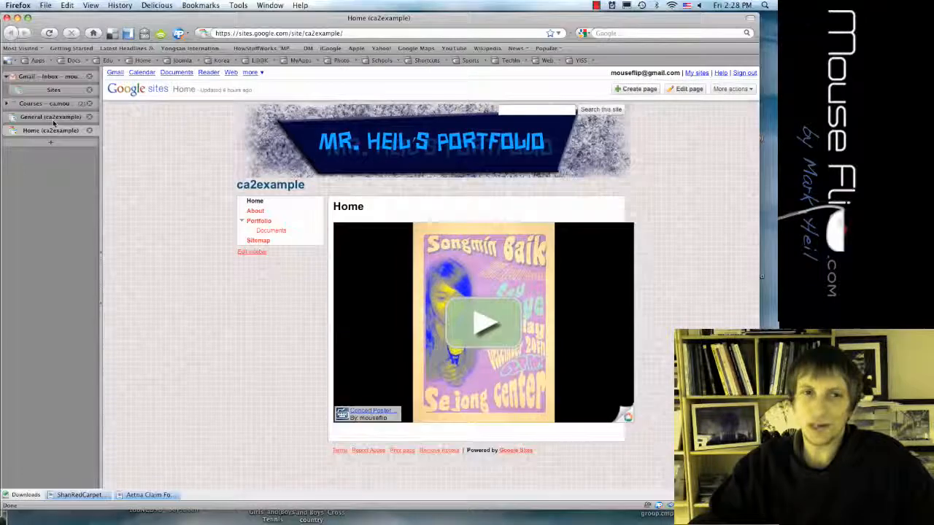
{"action": "left_click", "coordinate": [53, 119]}
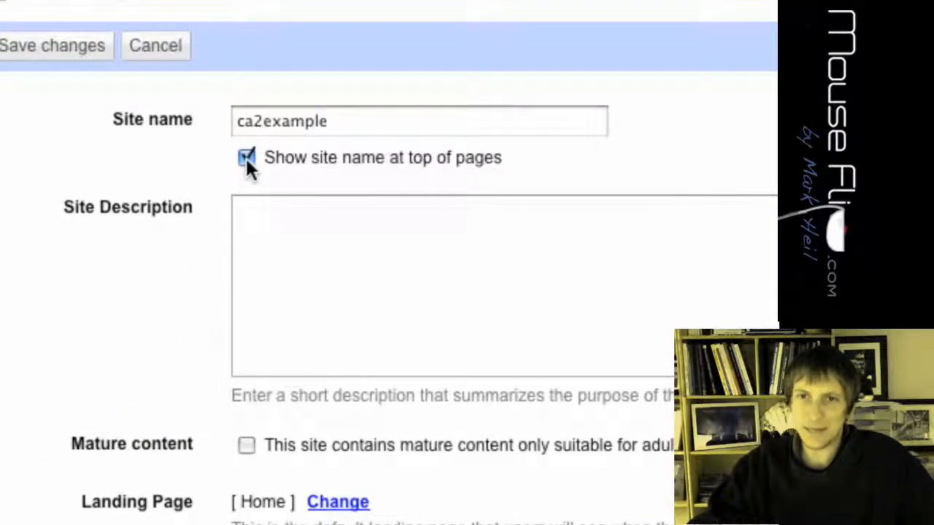
{"action": "left_click", "coordinate": [246, 158]}
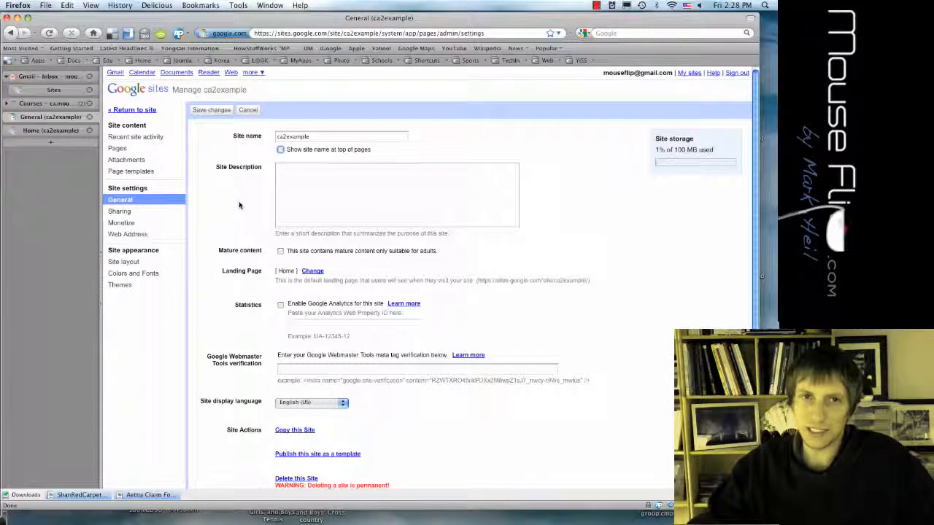
{"action": "left_click", "coordinate": [216, 113]}
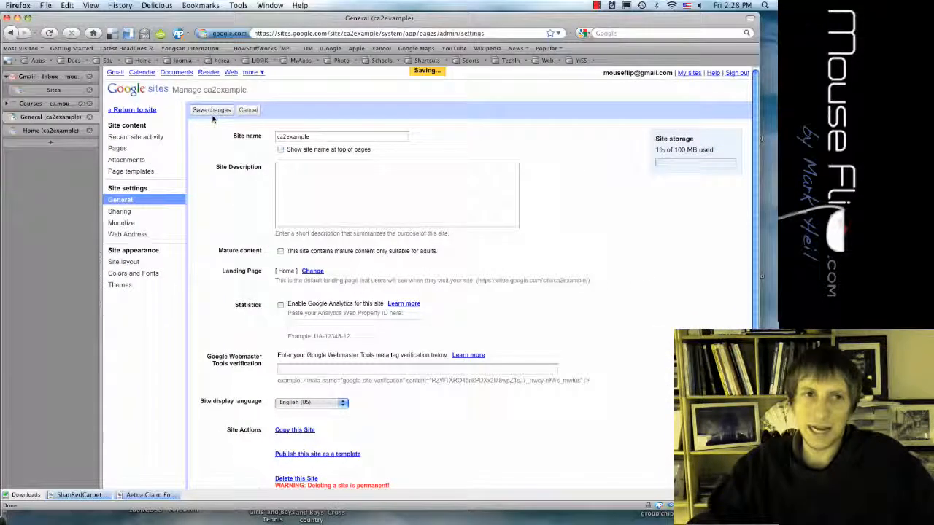
Reload the ca2example home page to check its header area
{"action": "left_click", "coordinate": [69, 131]}
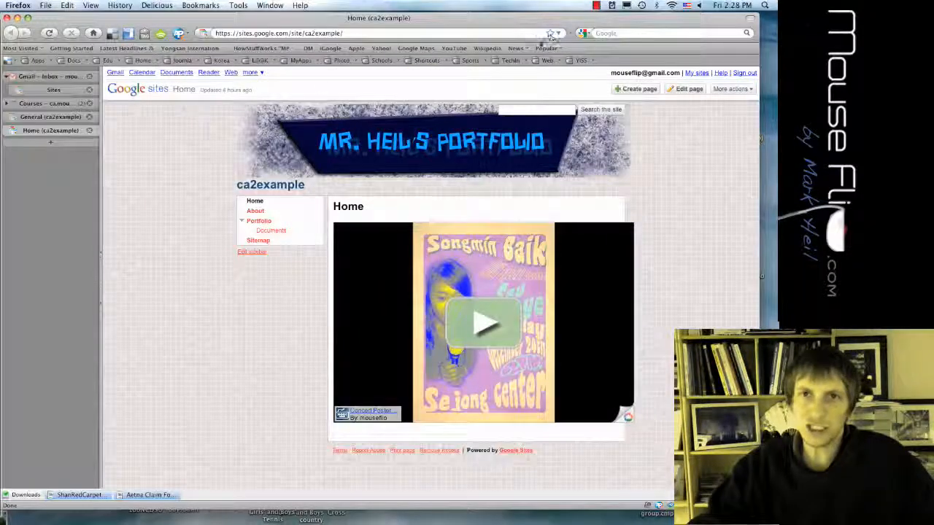
{"action": "left_click", "coordinate": [490, 32]}
{"action": "key", "text": "Return"}
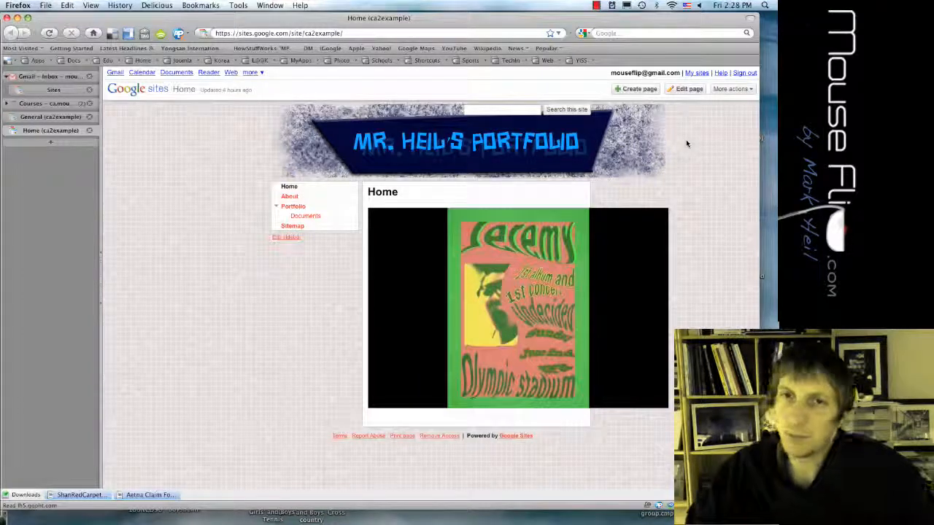
Create a new web page named Photography, placed under the Portfolio page
{"action": "left_click", "coordinate": [628, 92]}
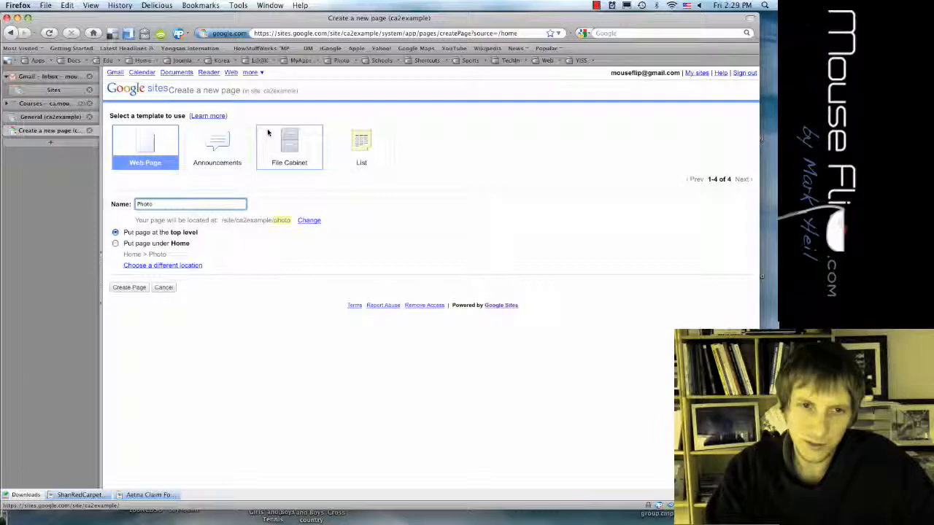
{"action": "type", "text": "y"}
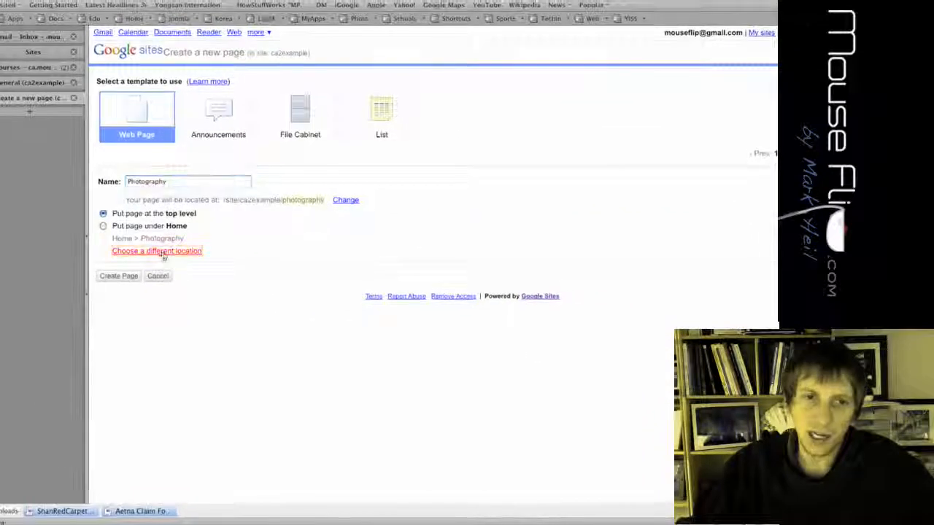
{"action": "left_click", "coordinate": [163, 251]}
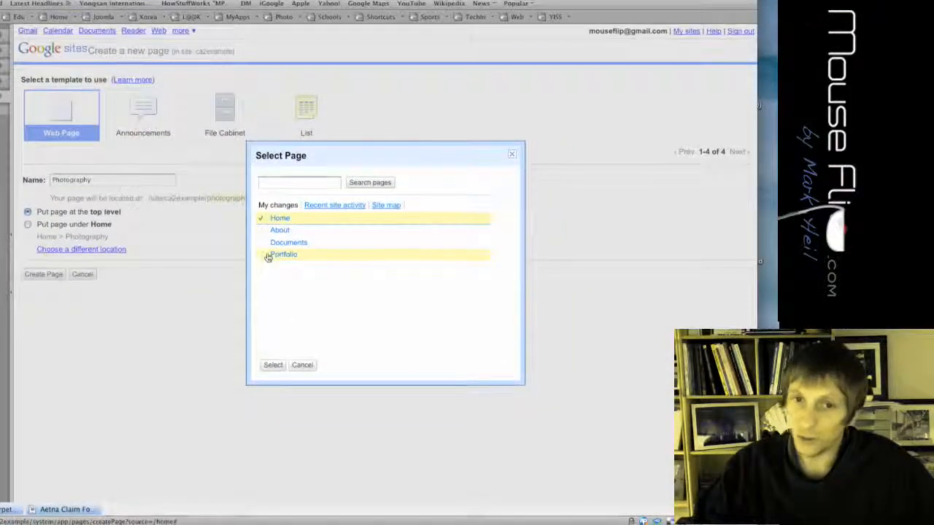
{"action": "left_click", "coordinate": [265, 255]}
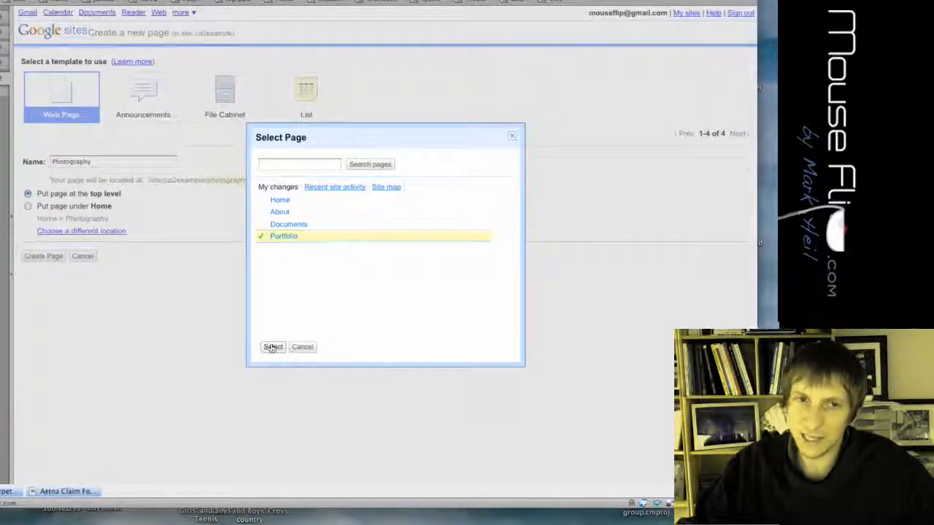
{"action": "left_click", "coordinate": [273, 348]}
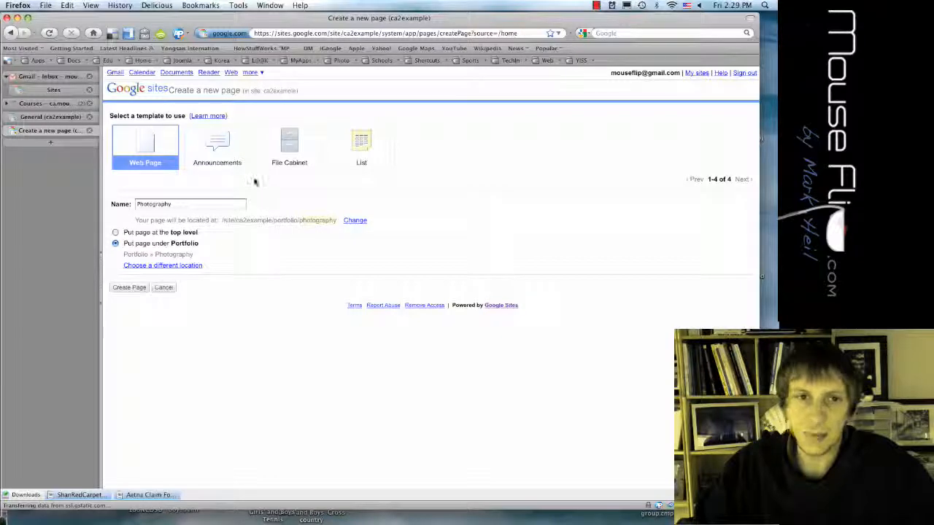
{"action": "left_click", "coordinate": [123, 288]}
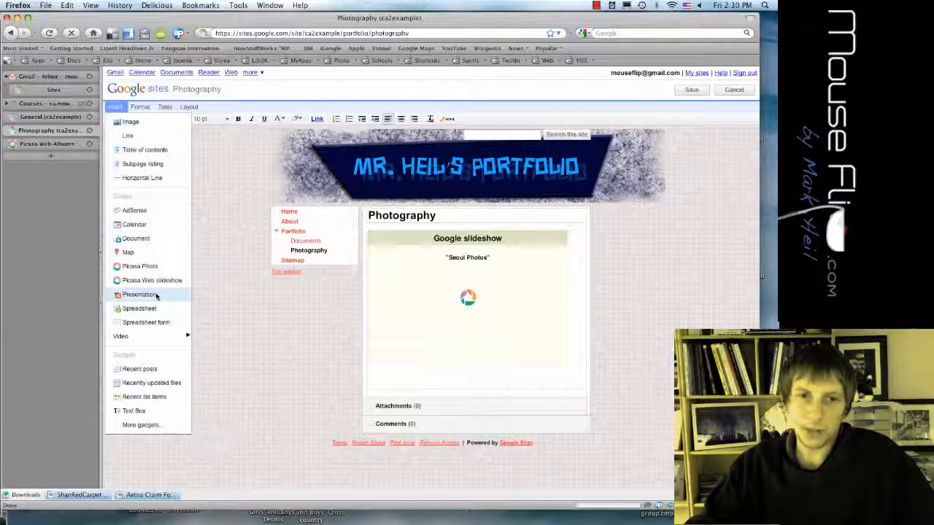
Close the insert options on the Photography page, switch to Google Docs from Gmail and open its file upload page
{"action": "left_click", "coordinate": [214, 298]}
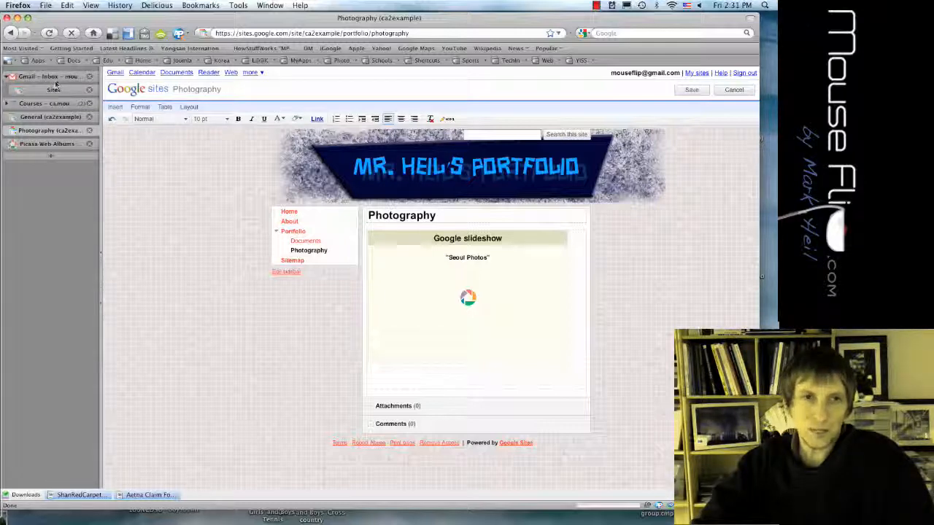
{"action": "left_click", "coordinate": [54, 81]}
{"action": "left_click", "coordinate": [178, 72]}
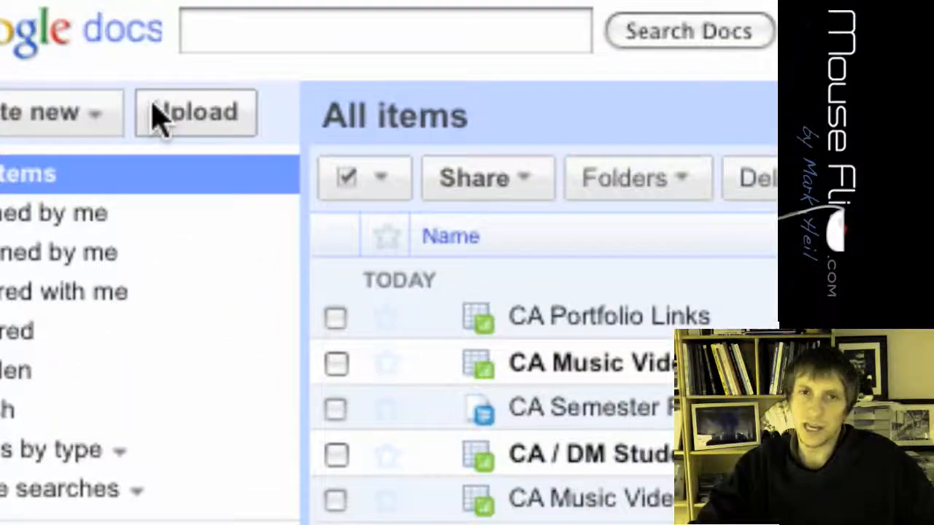
{"action": "left_click", "coordinate": [160, 117]}
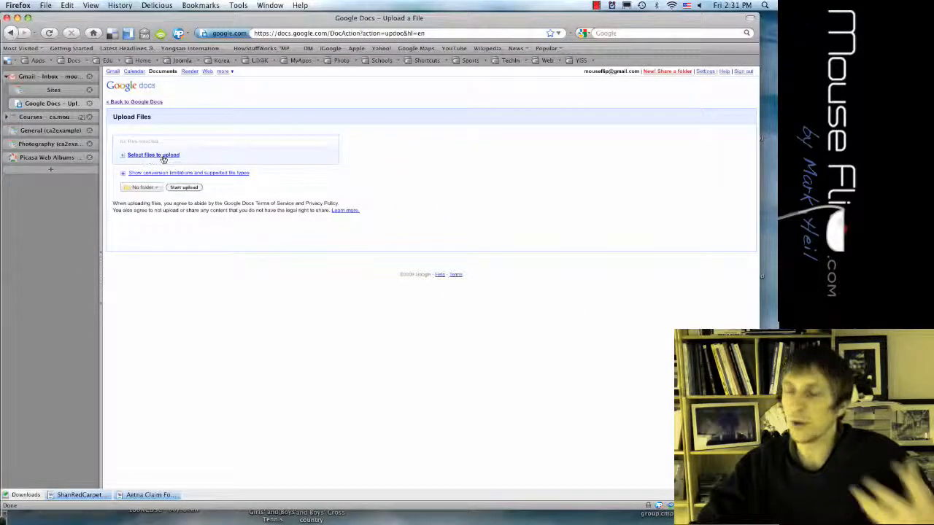
Return to the Photography page and insert the Google presentation Elements of Graphic Design below the slideshow, with border, title and Small (410px) size
{"action": "left_click", "coordinate": [50, 131]}
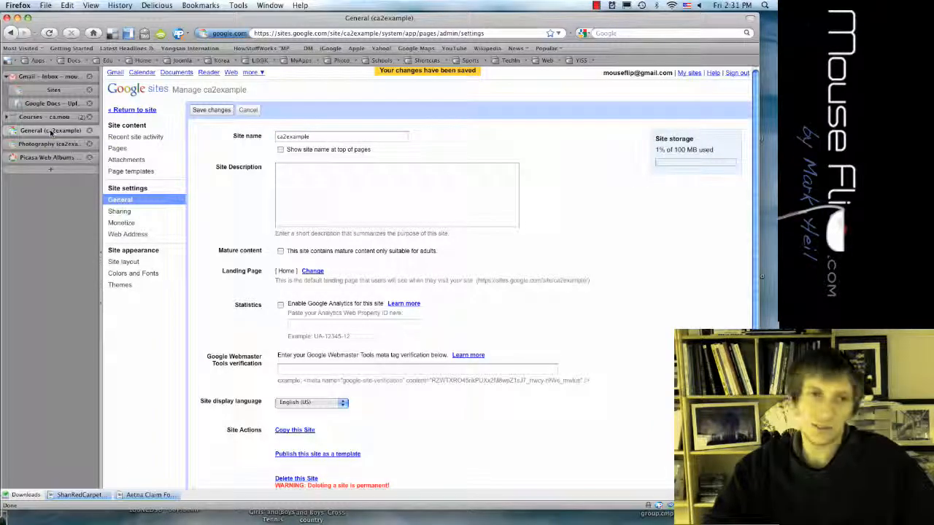
{"action": "left_click", "coordinate": [50, 145]}
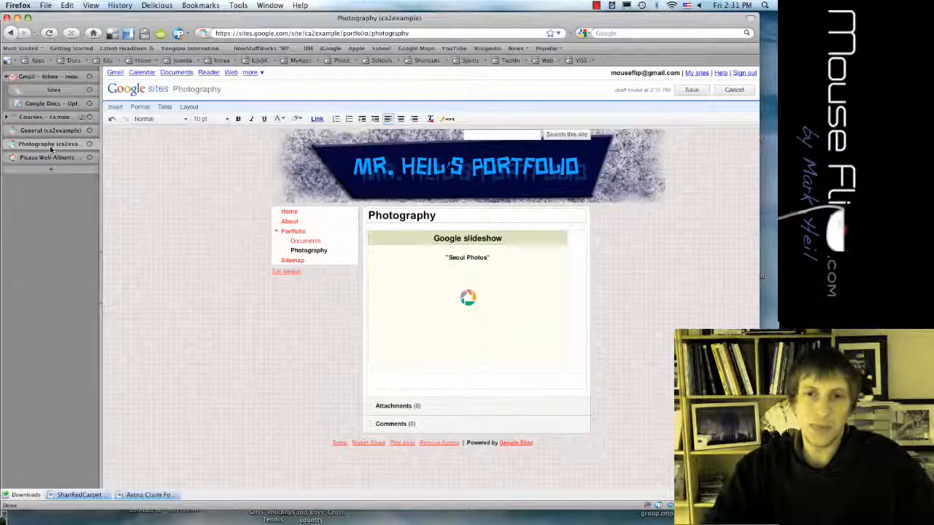
{"action": "left_click", "coordinate": [386, 386]}
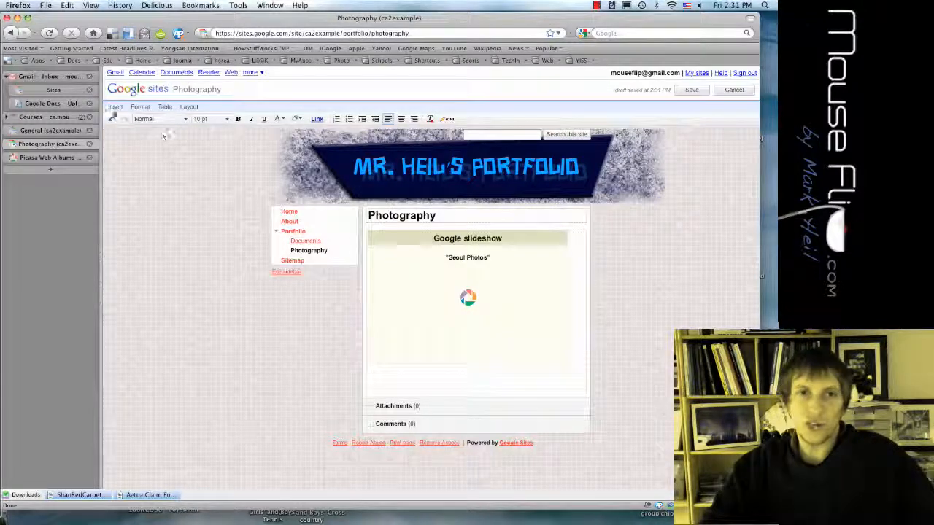
{"action": "left_click", "coordinate": [111, 108]}
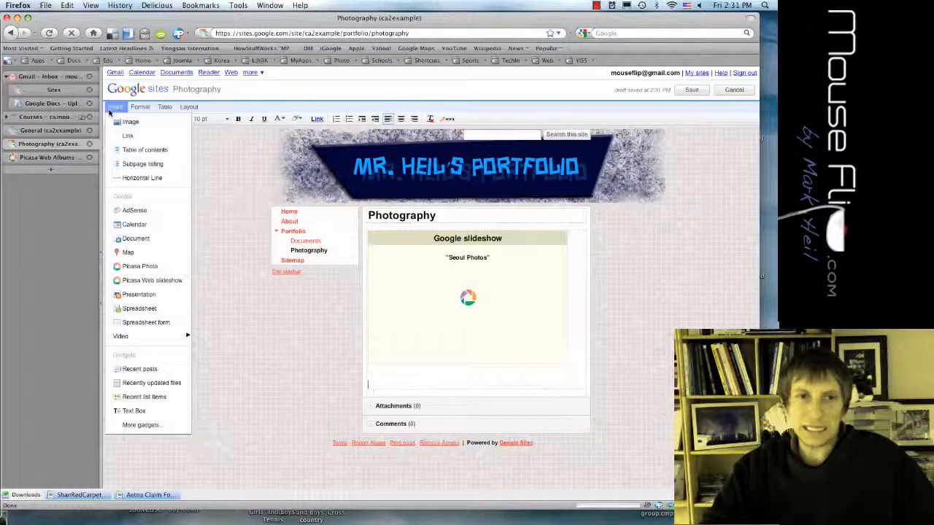
{"action": "left_click", "coordinate": [139, 294]}
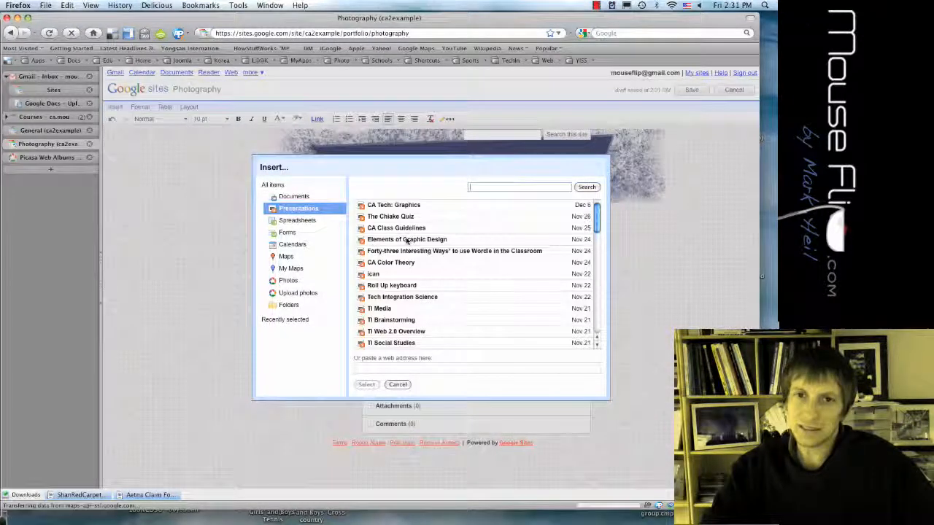
{"action": "left_click", "coordinate": [406, 235]}
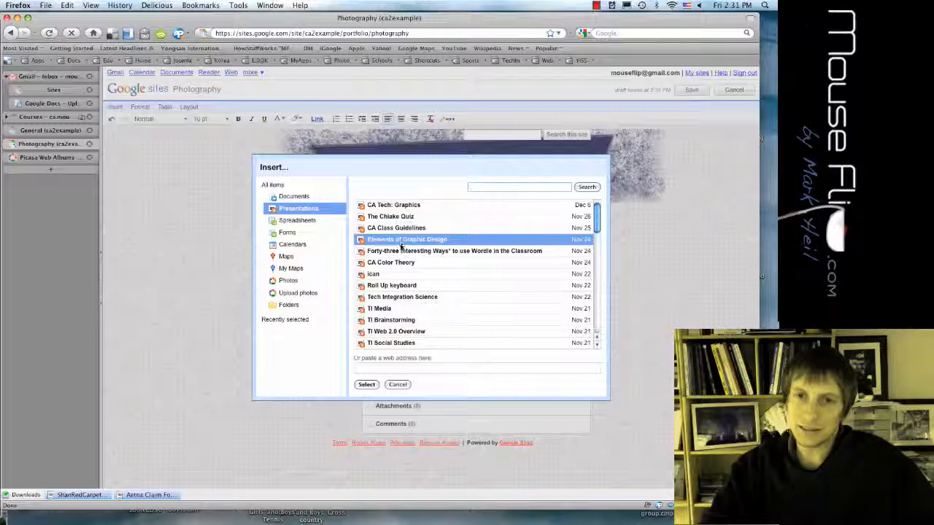
{"action": "left_click", "coordinate": [367, 385]}
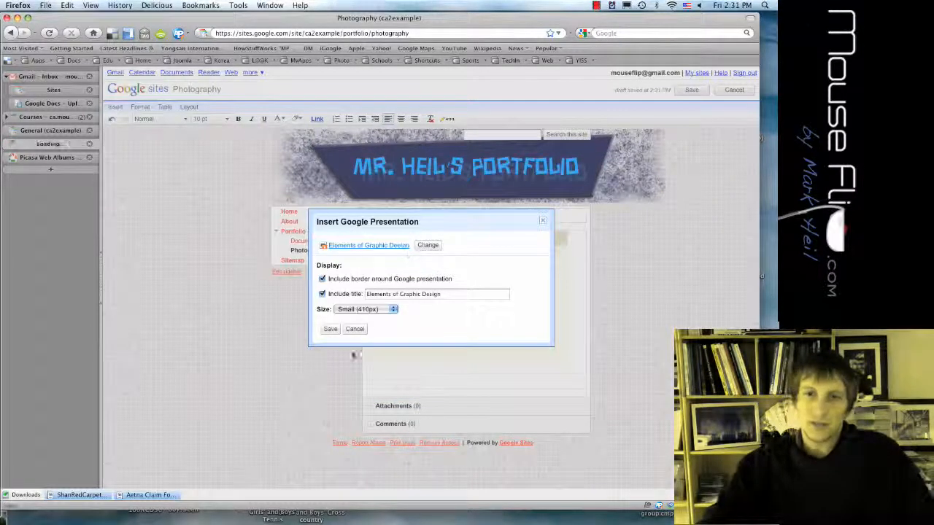
{"action": "left_click", "coordinate": [330, 330]}
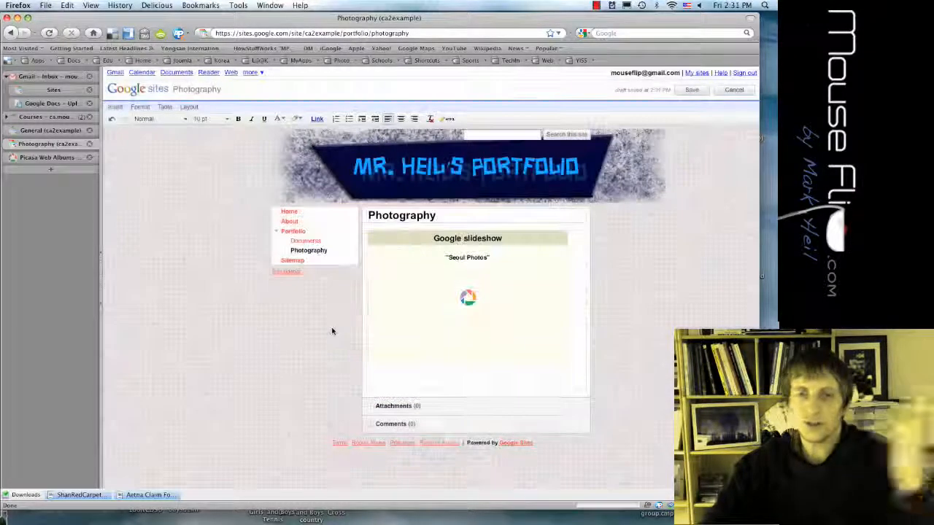
Save the Photography page and try the embedded presentation's slide controls, going one slide forward and back
{"action": "scroll", "coordinate": [392, 355], "scroll_direction": "down", "scroll_amount": 1}
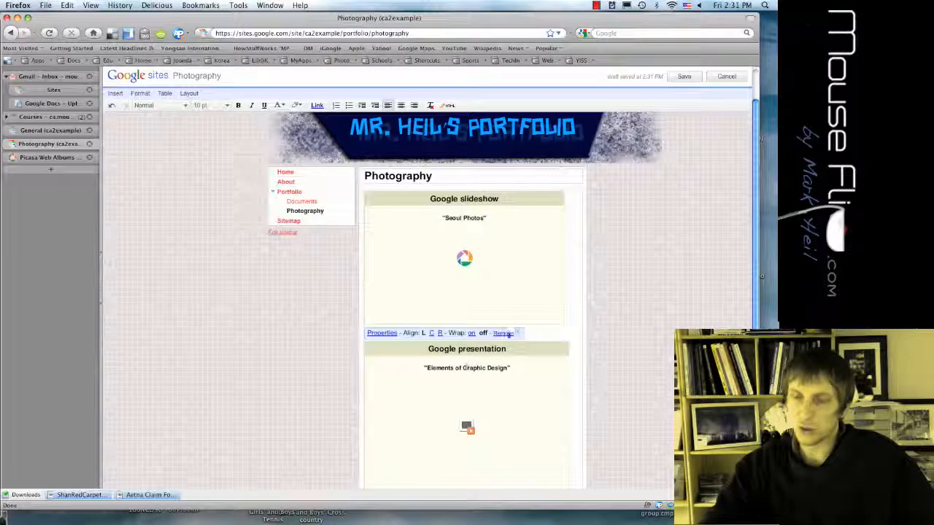
{"action": "scroll", "coordinate": [620, 217], "scroll_direction": "up", "scroll_amount": 2}
{"action": "left_click", "coordinate": [687, 89]}
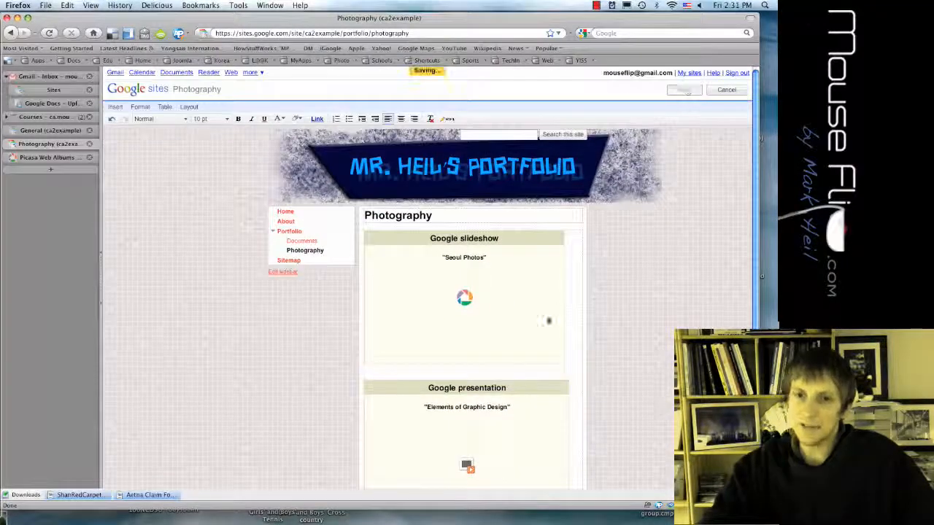
{"action": "scroll", "coordinate": [515, 357], "scroll_direction": "down", "scroll_amount": 3}
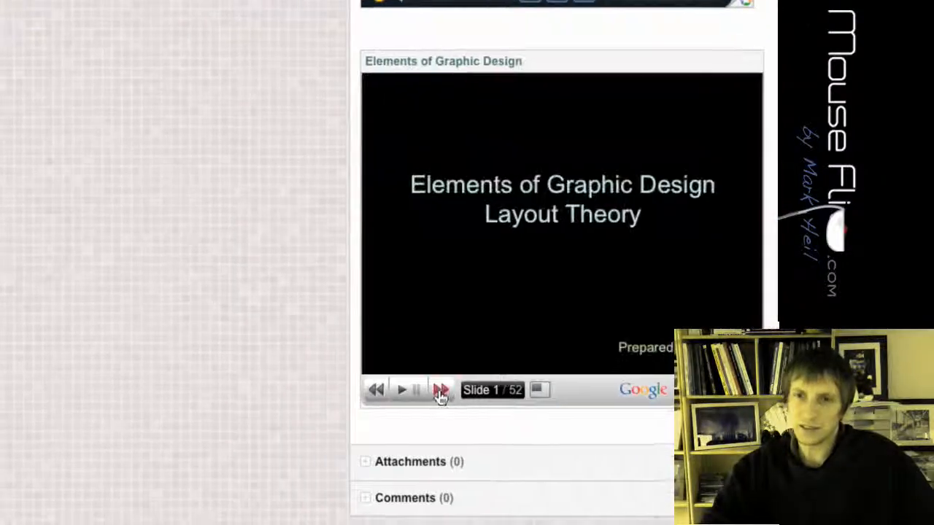
{"action": "left_click", "coordinate": [367, 434]}
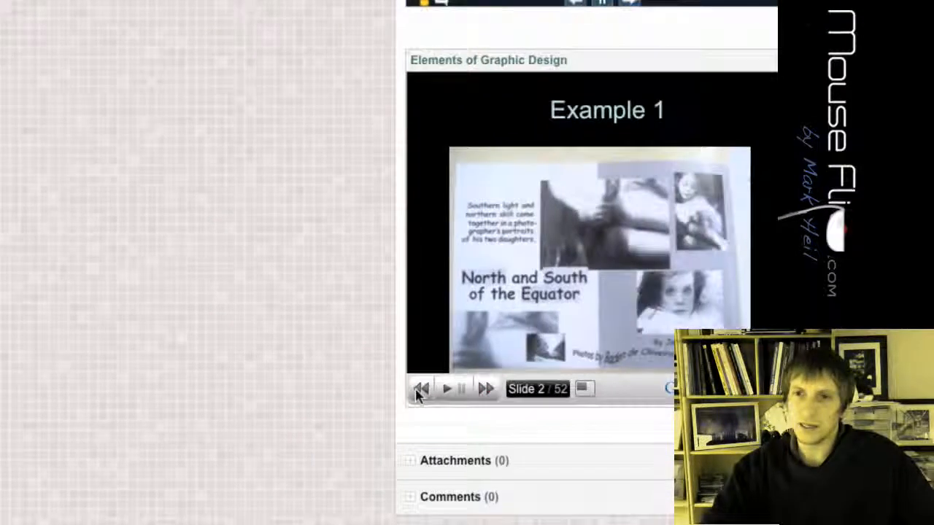
{"action": "left_click", "coordinate": [418, 391]}
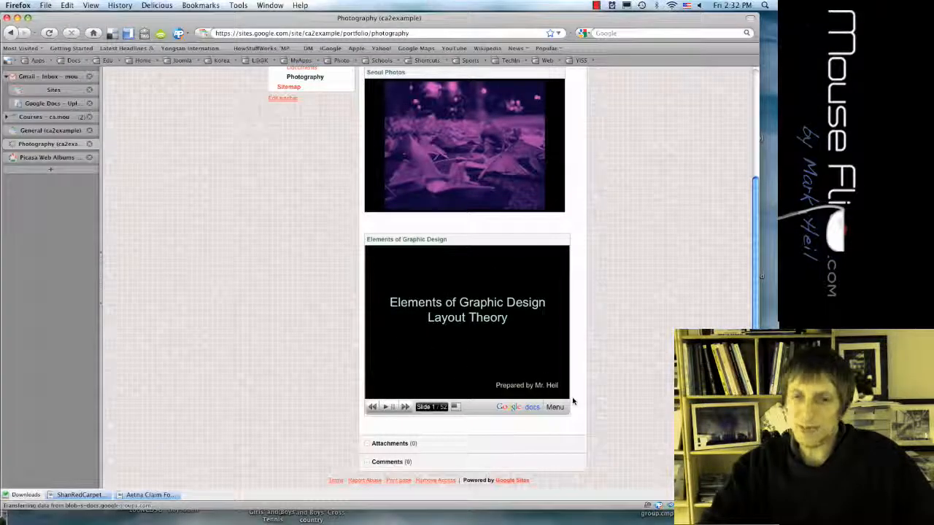
{"action": "scroll", "coordinate": [259, 182], "scroll_direction": "up", "scroll_amount": 4}
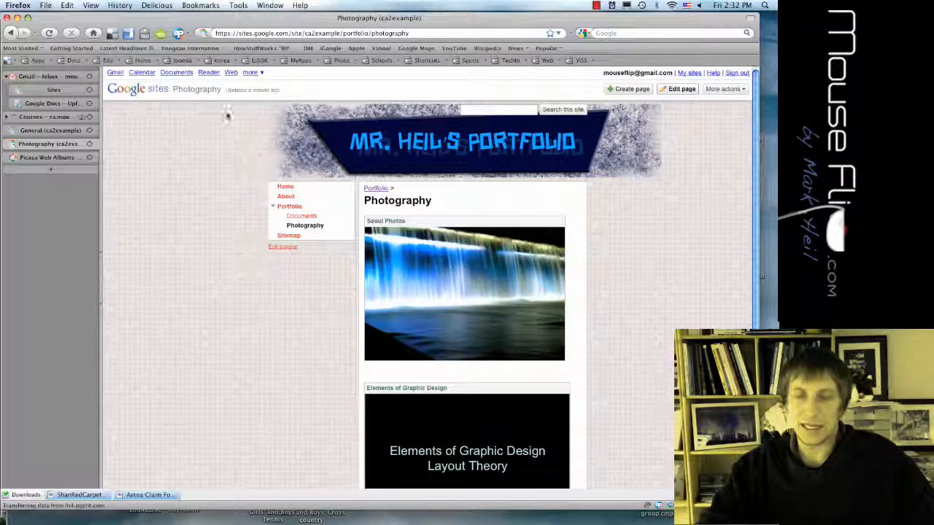
{"action": "left_click", "coordinate": [677, 89]}
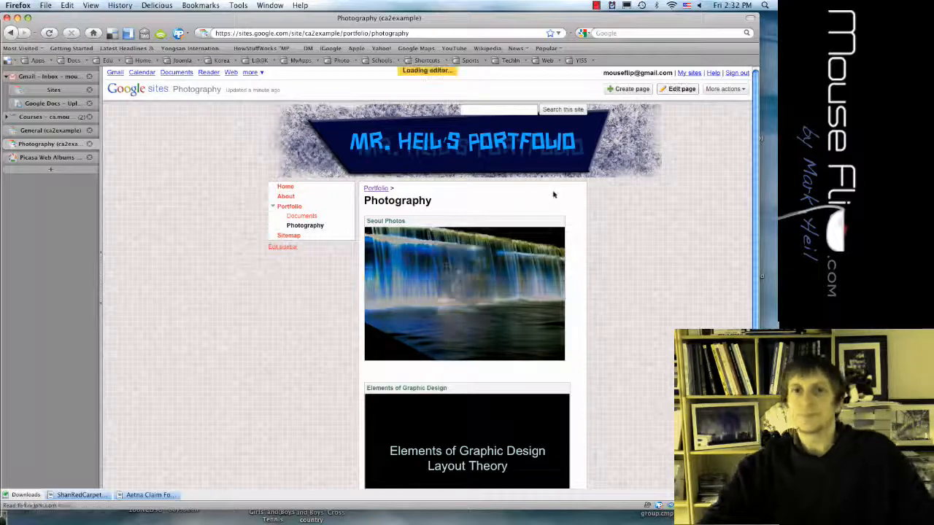
{"action": "left_click", "coordinate": [115, 108]}
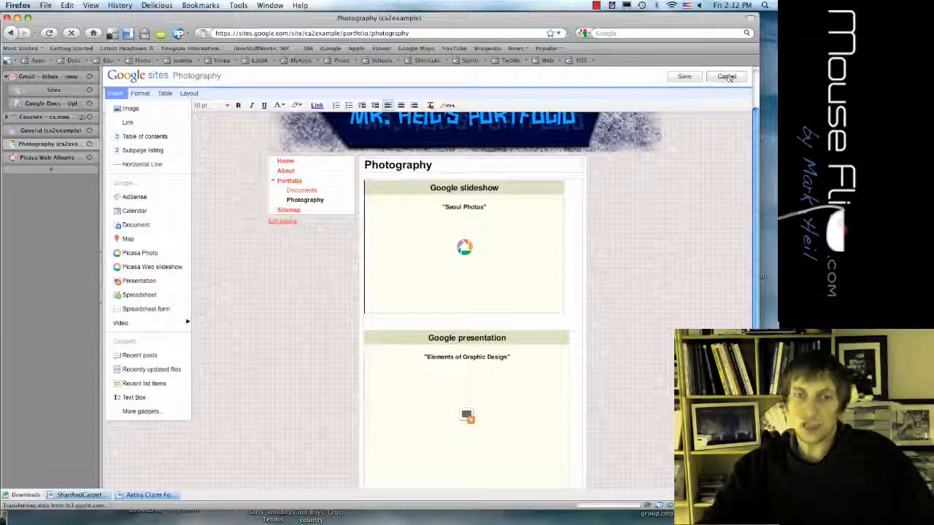
{"action": "left_click", "coordinate": [727, 76]}
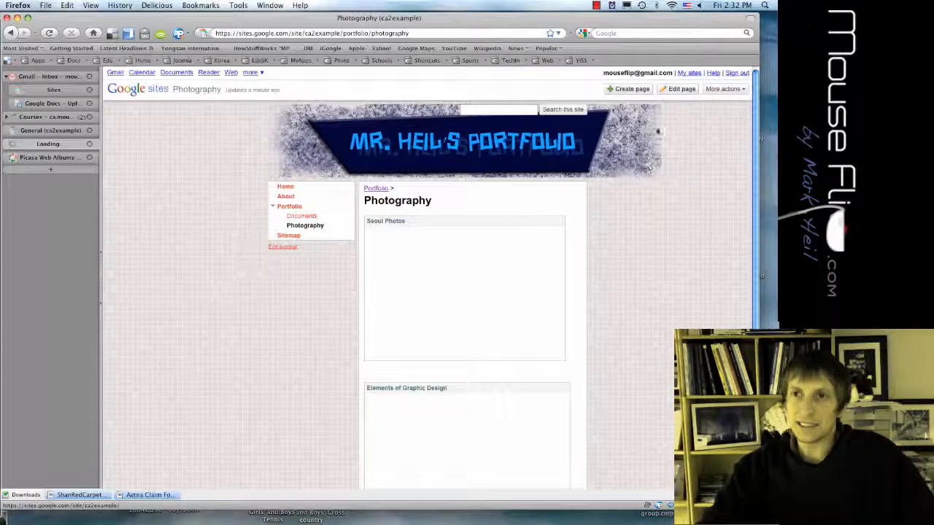
Edit the Photography page and delete both the Seoul Photos slideshow and the Elements of Graphic Design presentation
{"action": "left_click", "coordinate": [673, 93]}
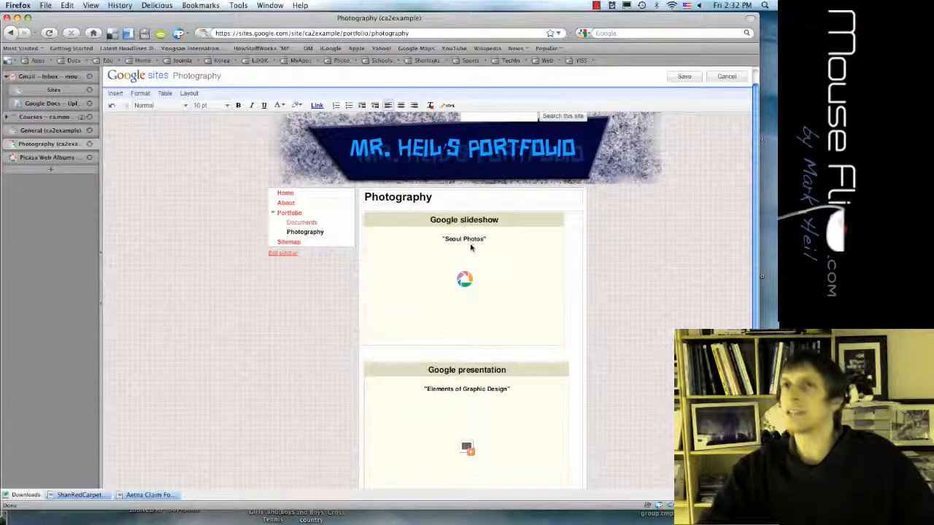
{"action": "scroll", "coordinate": [474, 262], "scroll_direction": "down", "scroll_amount": 3}
{"action": "scroll", "coordinate": [461, 413], "scroll_direction": "down", "scroll_amount": 1}
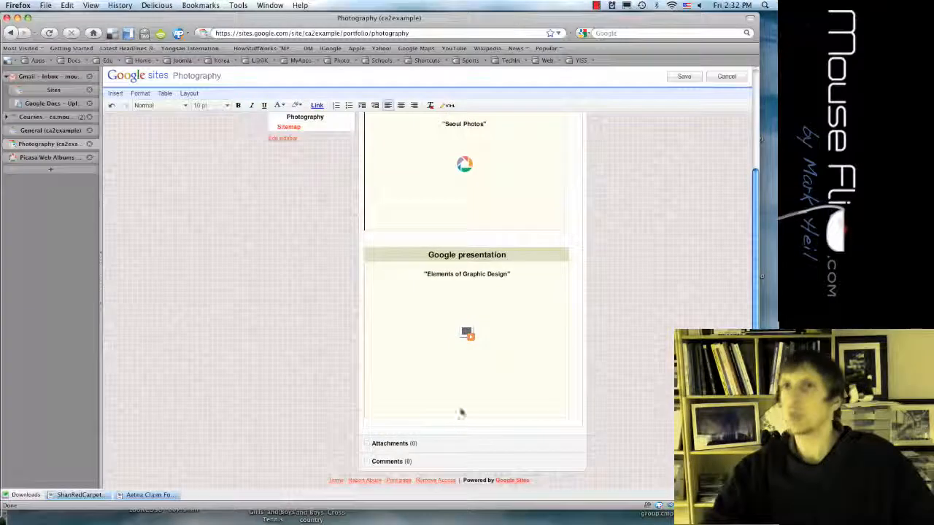
{"action": "scroll", "coordinate": [472, 436], "scroll_direction": "up", "scroll_amount": 2}
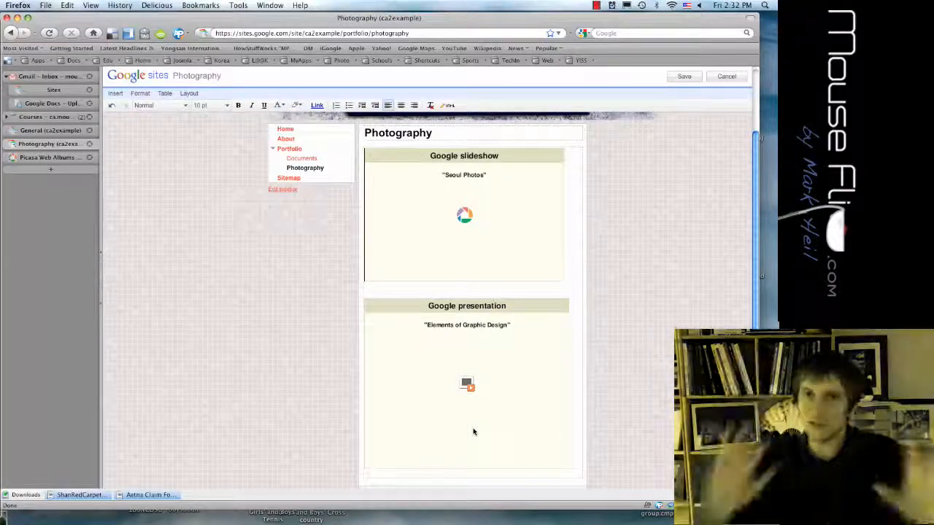
{"action": "left_click", "coordinate": [473, 432]}
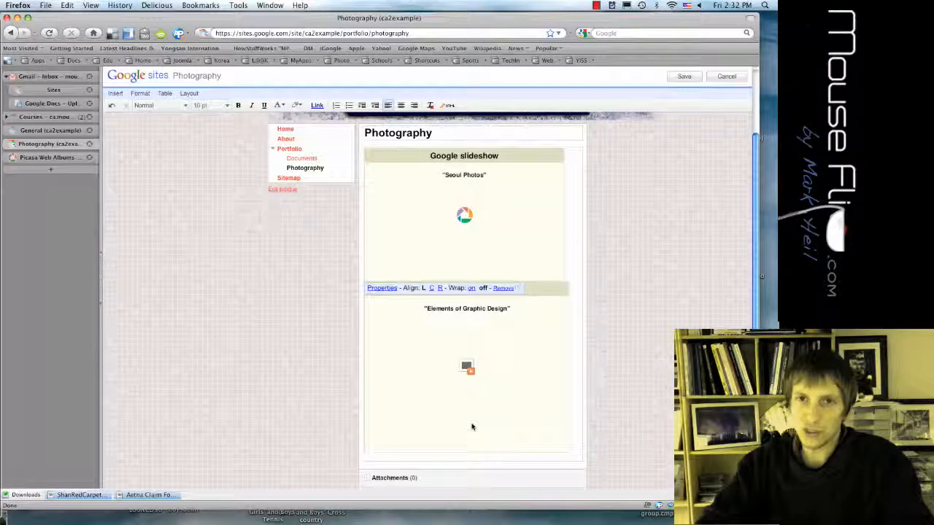
{"action": "key", "text": "Delete"}
{"action": "left_click", "coordinate": [477, 280]}
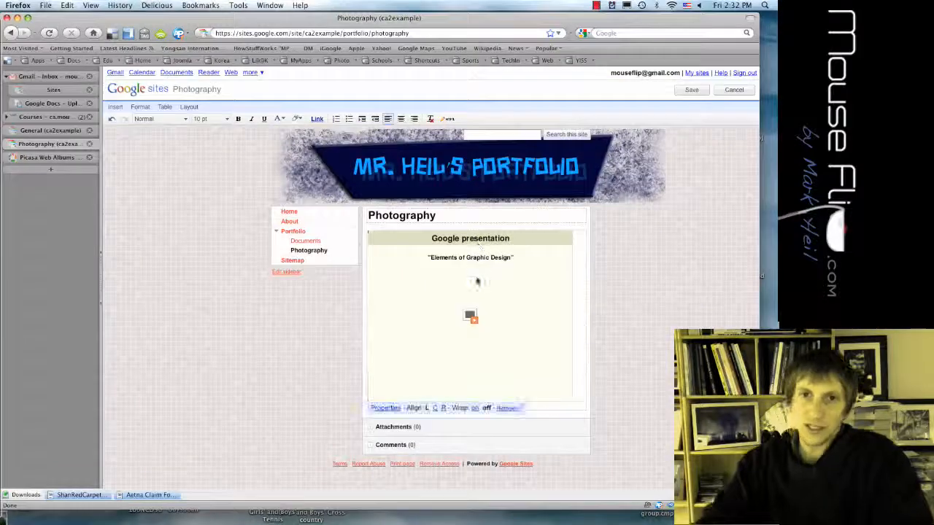
{"action": "key", "text": "Delete"}
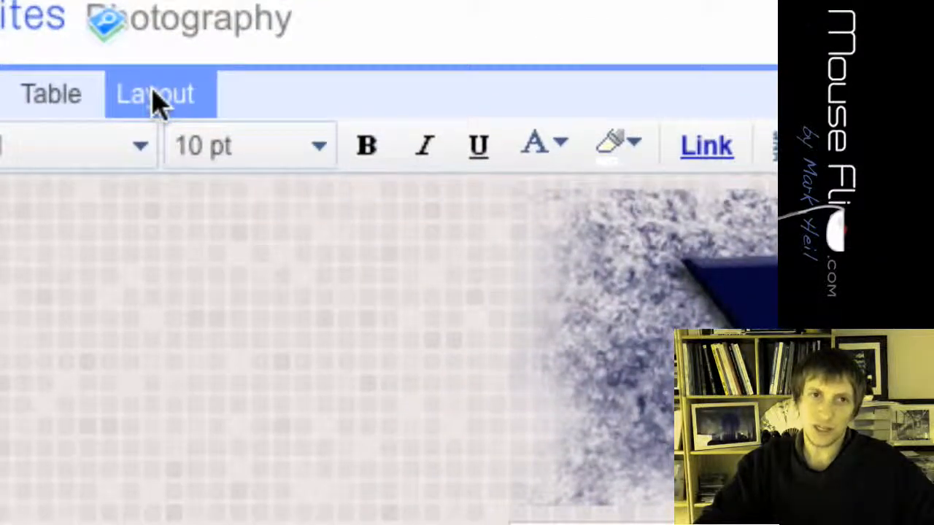
Try the Two column layout on the emptied Photography page, and undo it
{"action": "left_click", "coordinate": [159, 102]}
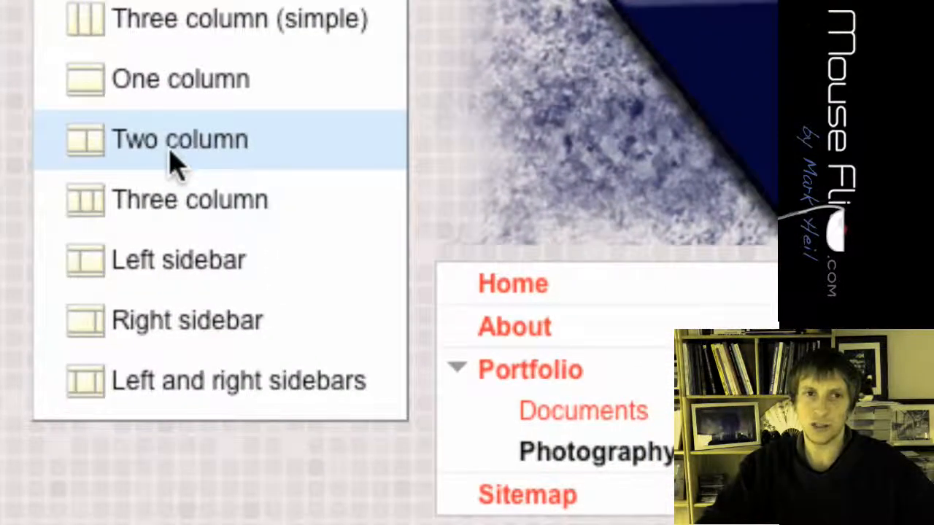
{"action": "left_click", "coordinate": [166, 155]}
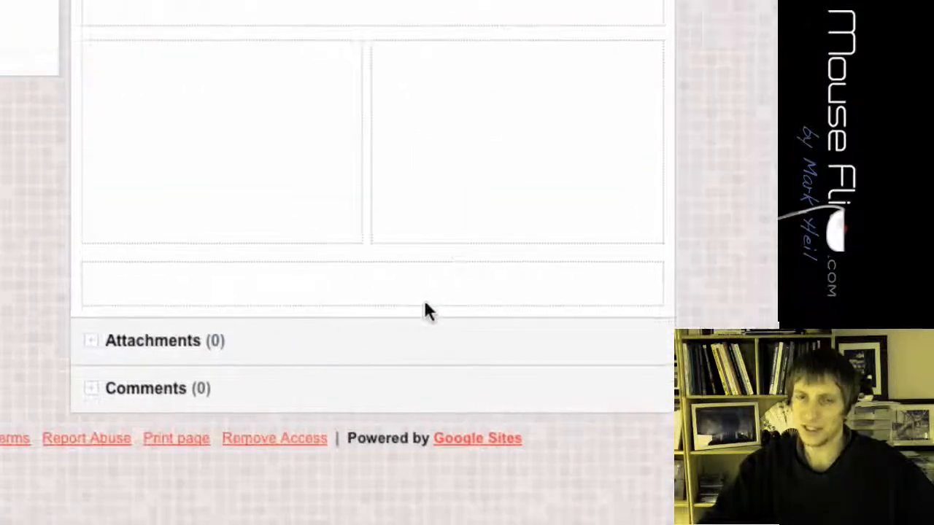
{"action": "key", "text": "super+z"}
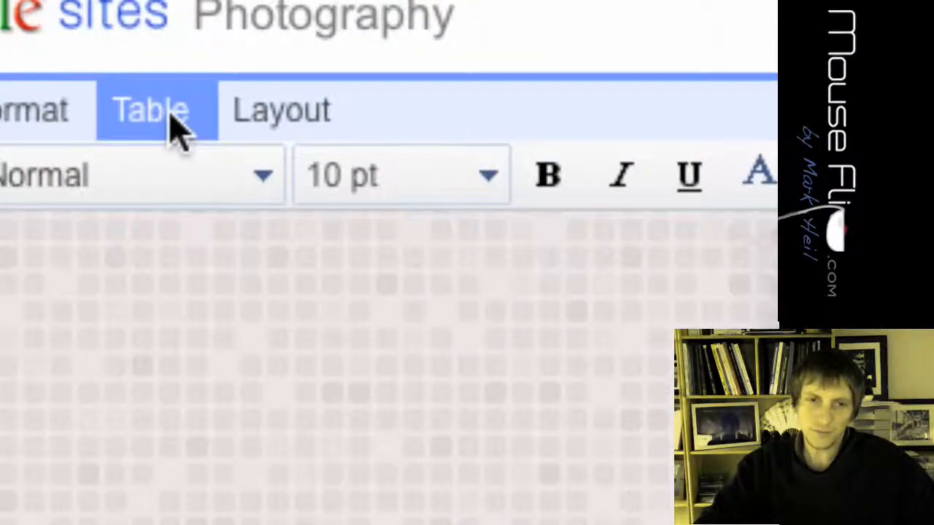
Insert a 2 x 2 table in the Photography page's content area
{"action": "left_click", "coordinate": [179, 131]}
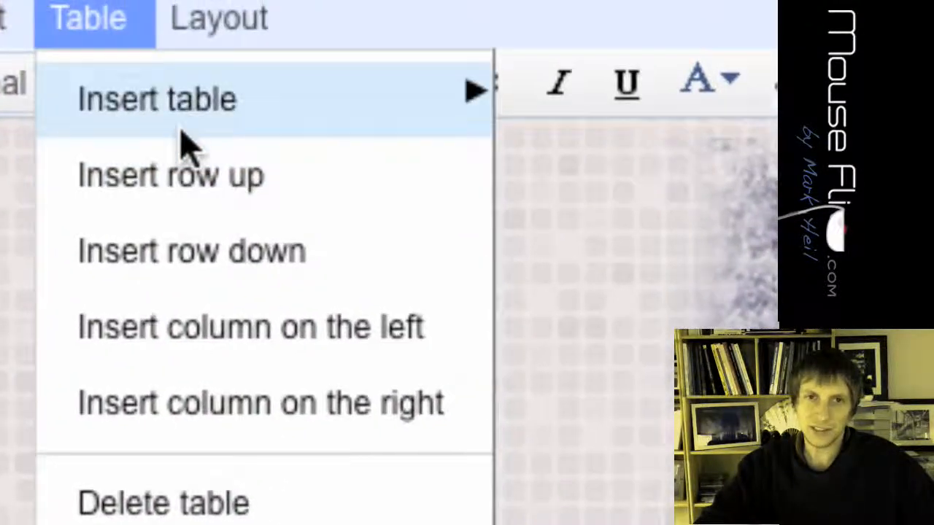
{"action": "mouse_move", "coordinate": [193, 142]}
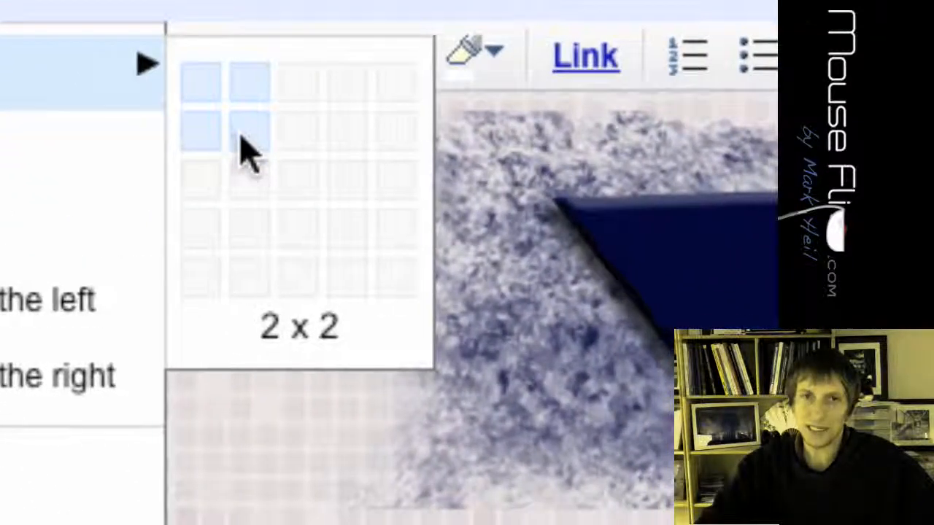
{"action": "left_click", "coordinate": [249, 150]}
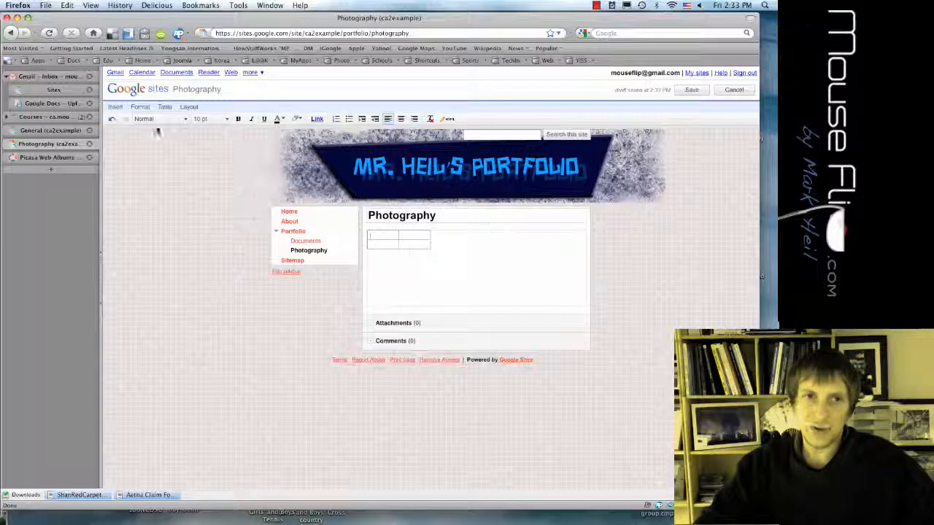
Insert the blue and green "I Love This Game" poster from the Picasa album Concert Poster Bonus into the table's first cell
{"action": "left_click", "coordinate": [115, 107]}
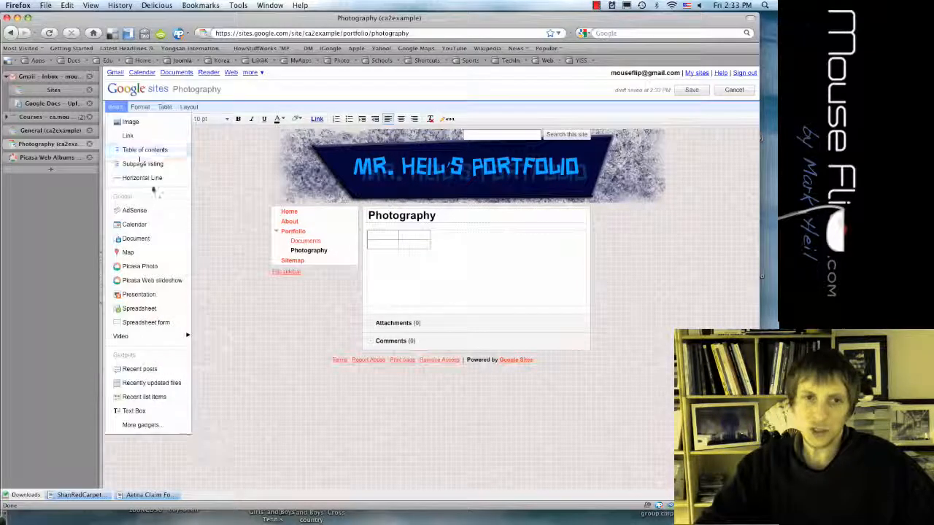
{"action": "left_click", "coordinate": [146, 267]}
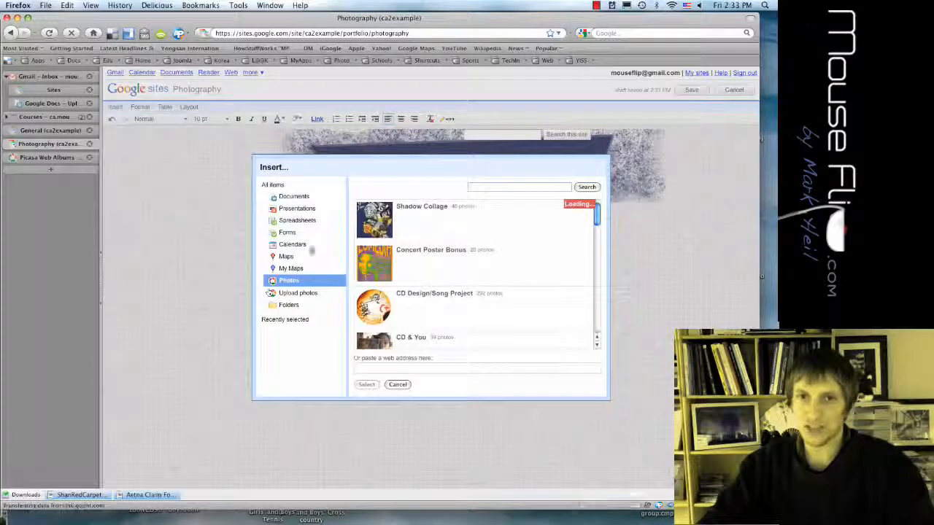
{"action": "left_click", "coordinate": [380, 267]}
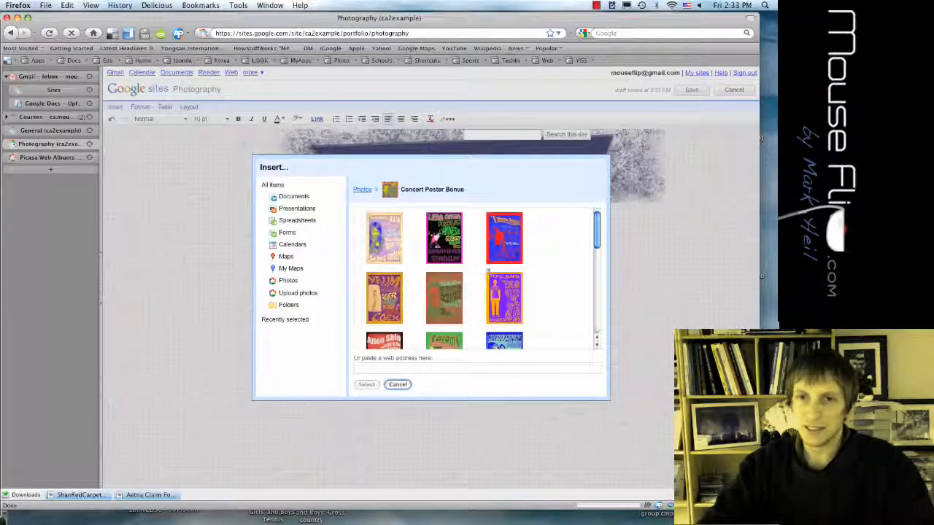
{"action": "scroll", "coordinate": [488, 272], "scroll_direction": "down", "scroll_amount": 1}
{"action": "scroll", "coordinate": [488, 272], "scroll_direction": "down", "scroll_amount": 3}
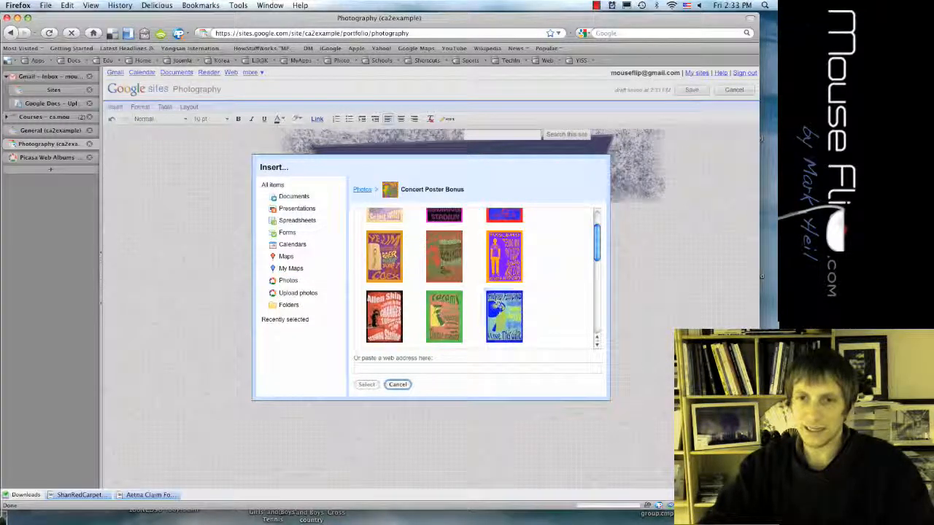
{"action": "left_click", "coordinate": [492, 313]}
{"action": "left_click", "coordinate": [367, 385]}
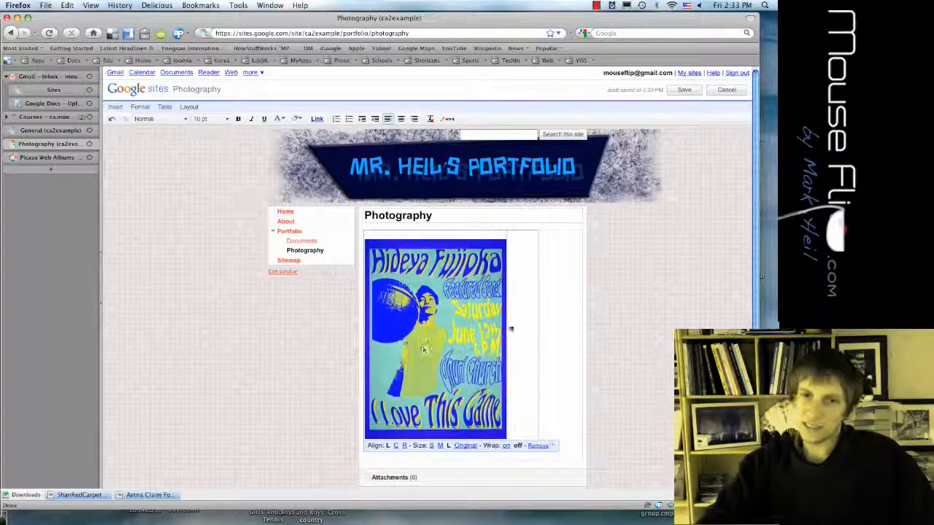
Enter "Description" in the table cell beside the poster and add blank lines above the text
{"action": "left_click", "coordinate": [516, 327]}
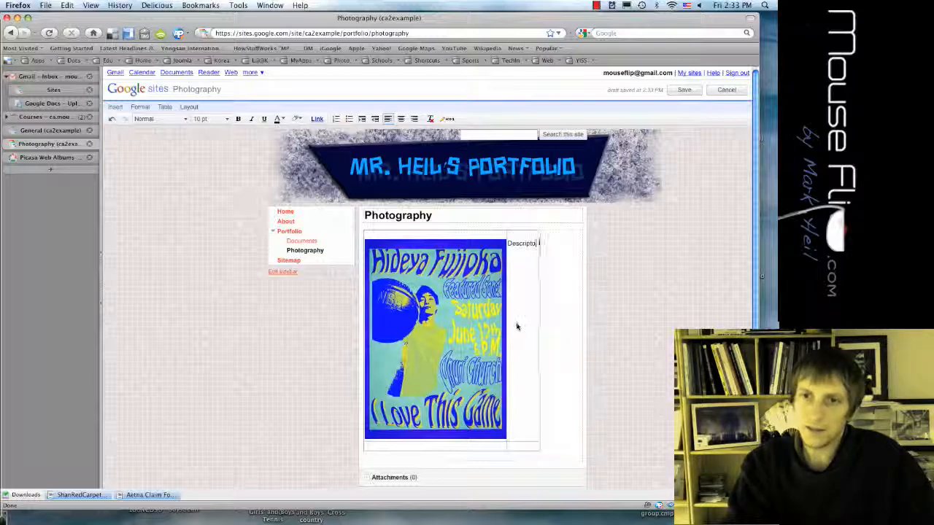
{"action": "type", "text": "Description"}
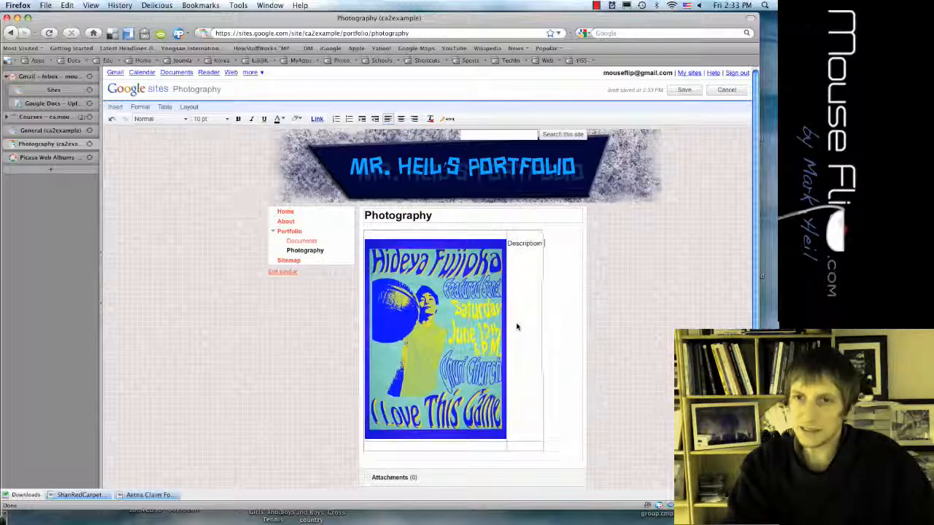
{"action": "left_click", "coordinate": [510, 248]}
{"action": "key", "text": "Return"}
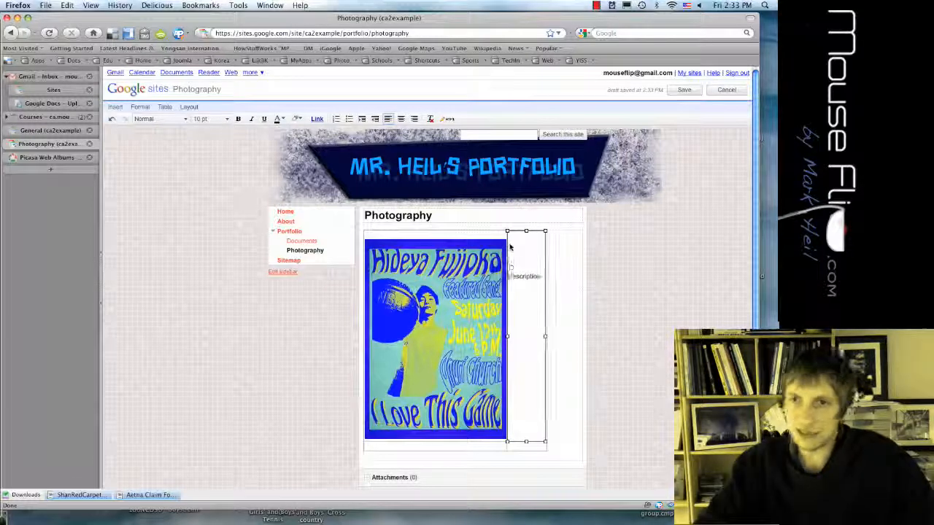
Widen the description cell so the table reaches the right edge of the page's content area
{"action": "left_click", "coordinate": [514, 267]}
{"action": "left_click", "coordinate": [541, 344]}
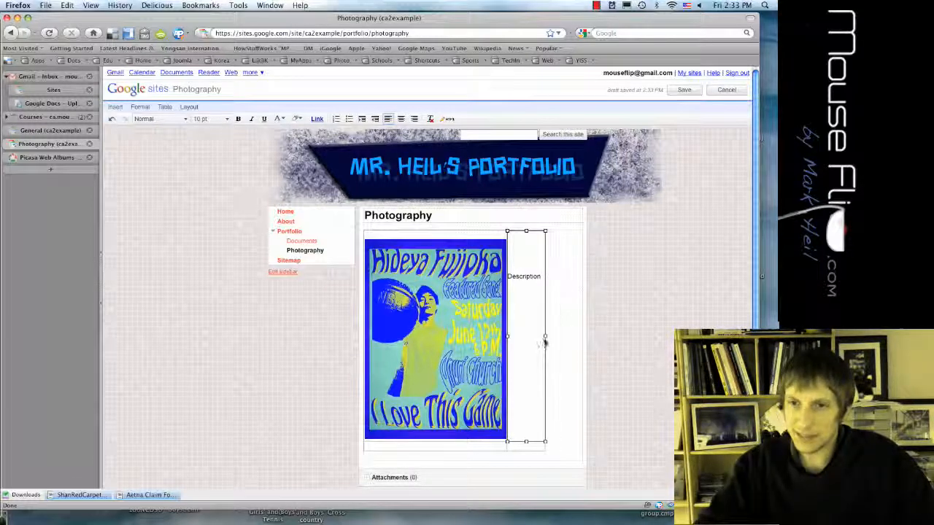
{"action": "left_click_drag", "start_coordinate": [546, 337], "coordinate": [582, 339]}
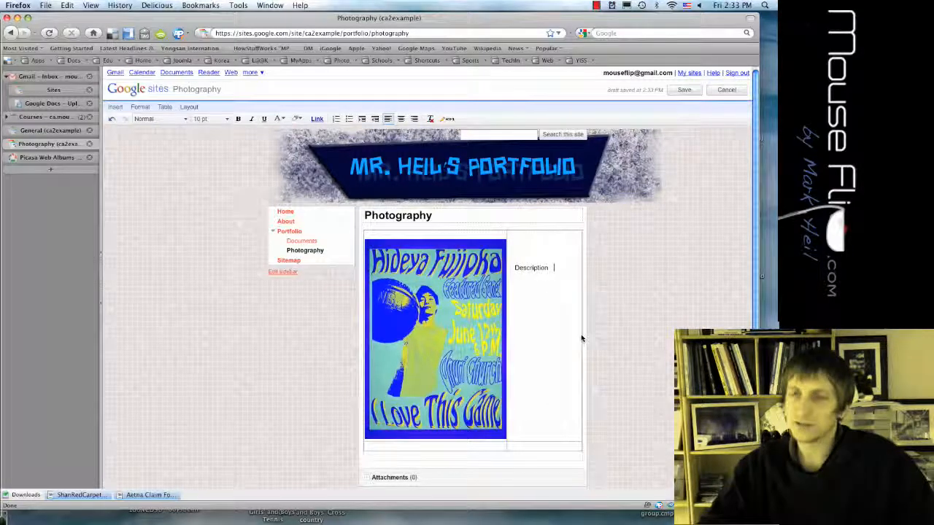
{"action": "left_click", "coordinate": [558, 319]}
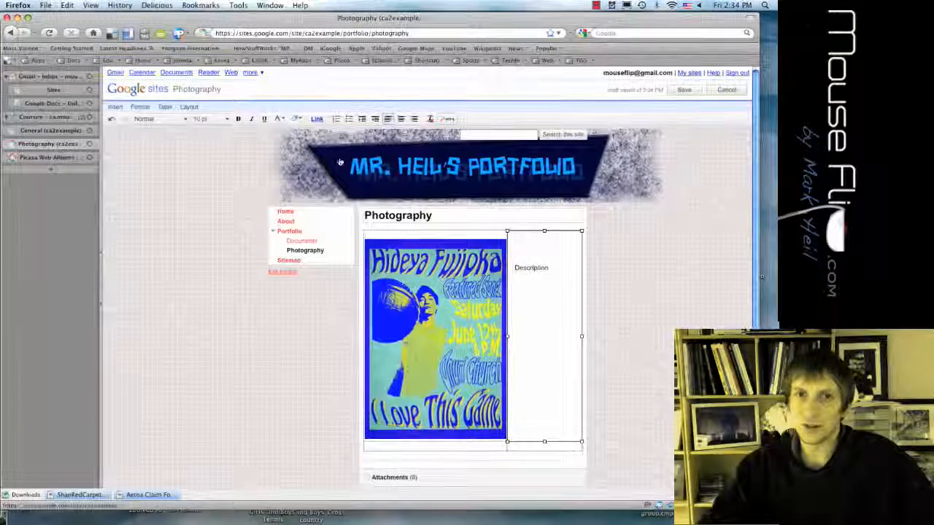
{"action": "left_click", "coordinate": [297, 119]}
{"action": "left_click", "coordinate": [319, 159]}
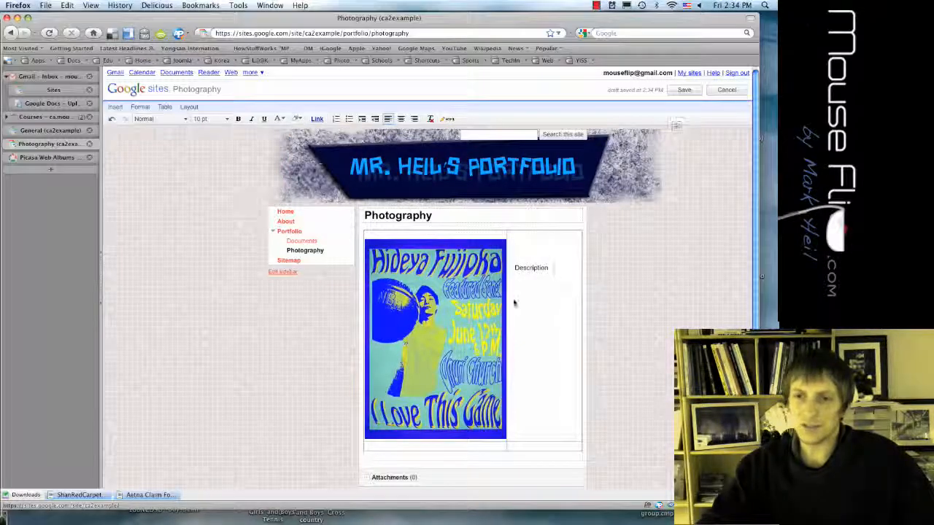
{"action": "left_click", "coordinate": [540, 299]}
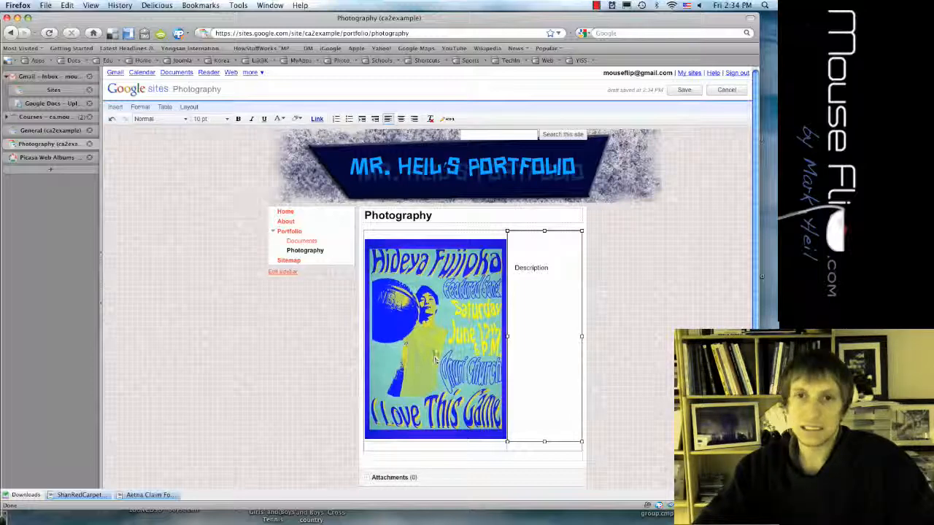
Save the Photography page and view the published table with the poster and its description
{"action": "left_click", "coordinate": [686, 89]}
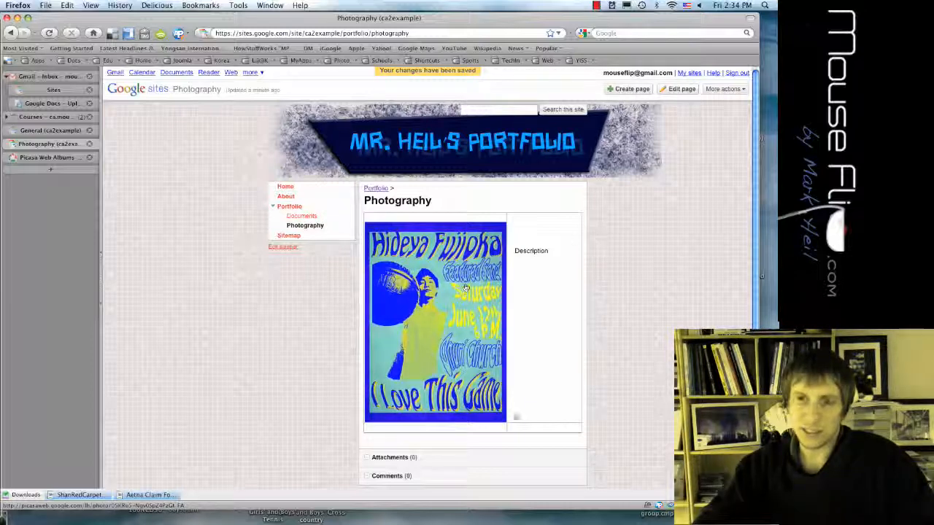
{"action": "scroll", "coordinate": [476, 311], "scroll_direction": "down", "scroll_amount": 1}
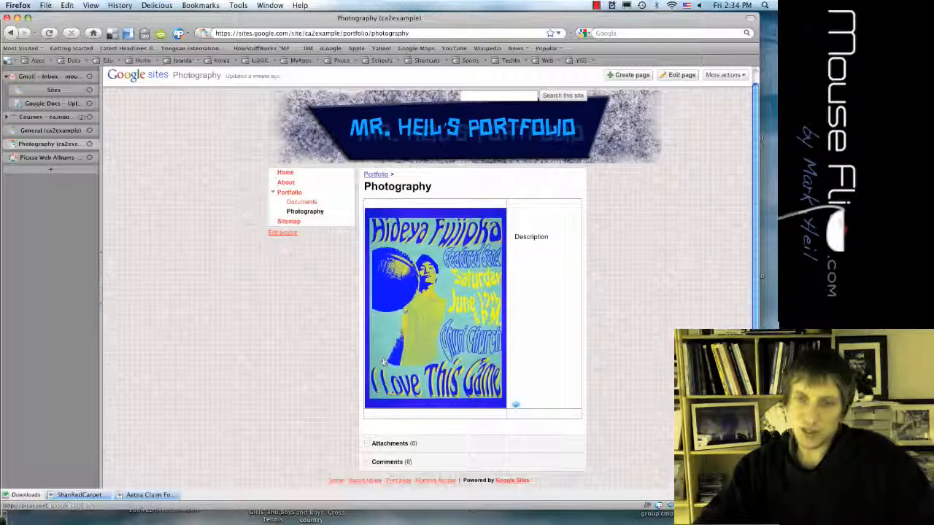